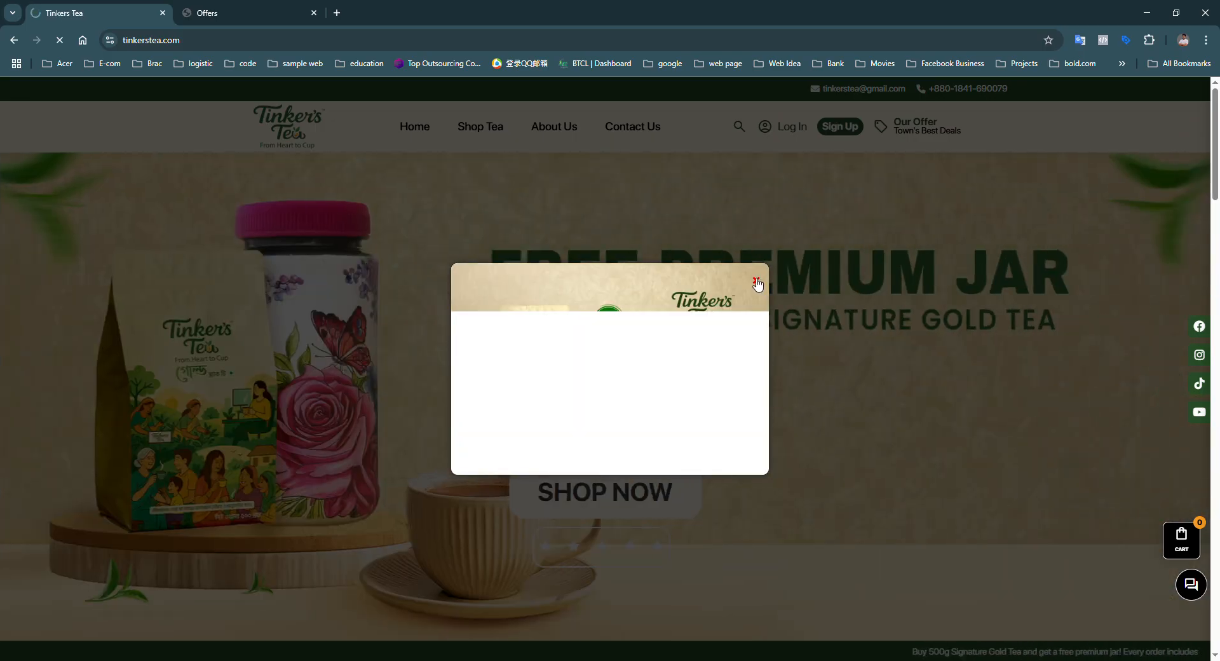
Step: Dismiss the promotional popup on the storefront home page and view the Offers section
click(757, 283)
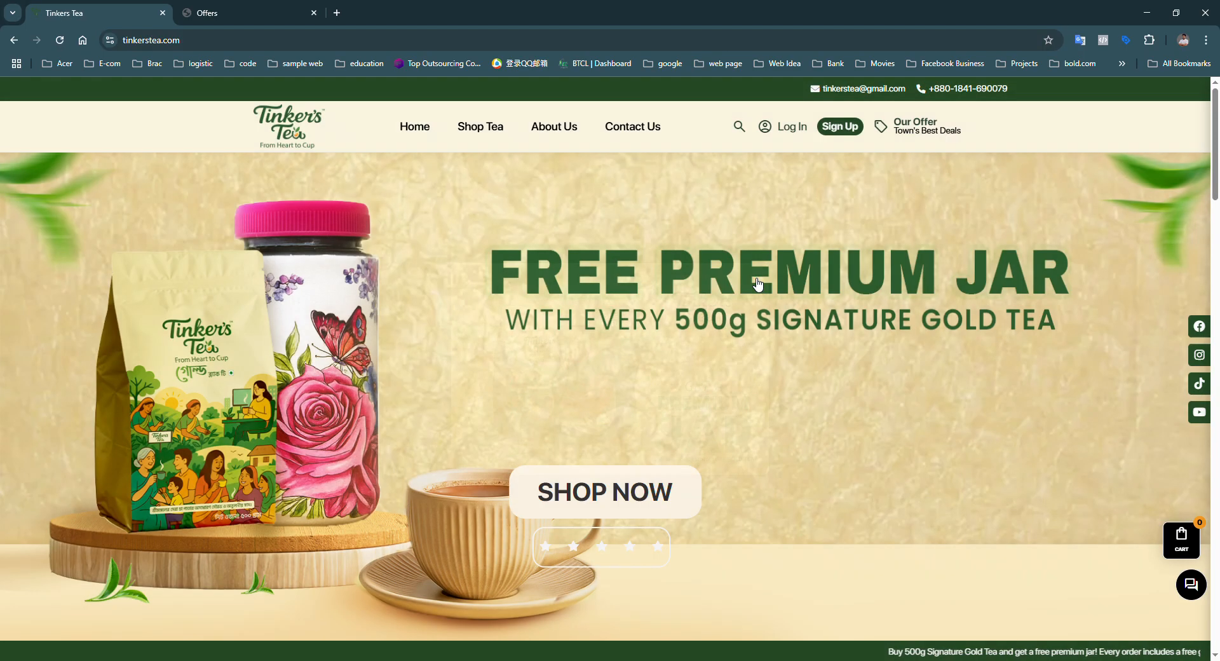
scroll(754, 283, down, 5)
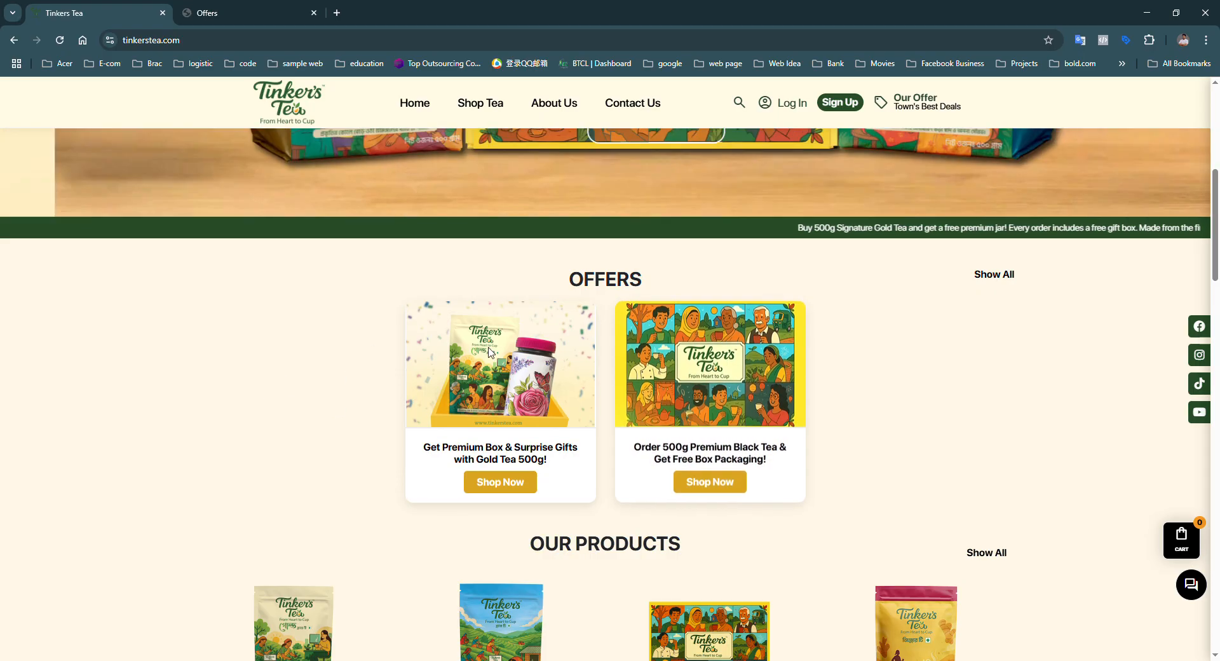
Step: In the store admin, find the "Featured Offer > Offers" module among the extension modules and open it for editing
click(209, 13)
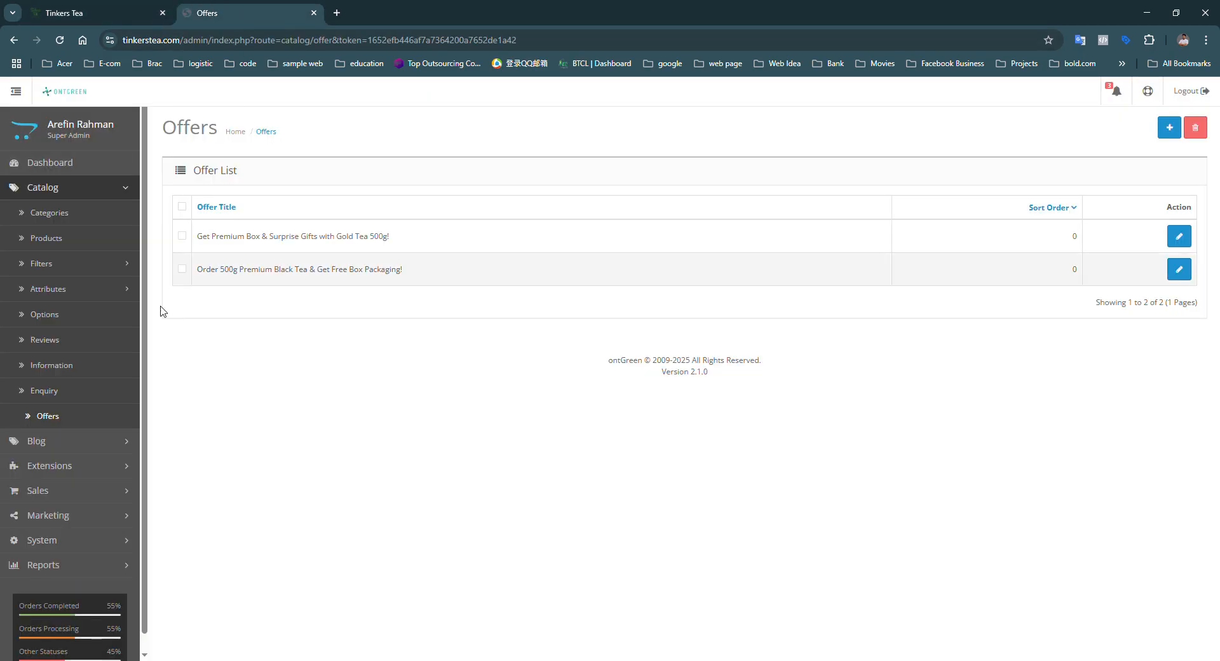
click(98, 470)
click(89, 312)
scroll(245, 274, down, 5)
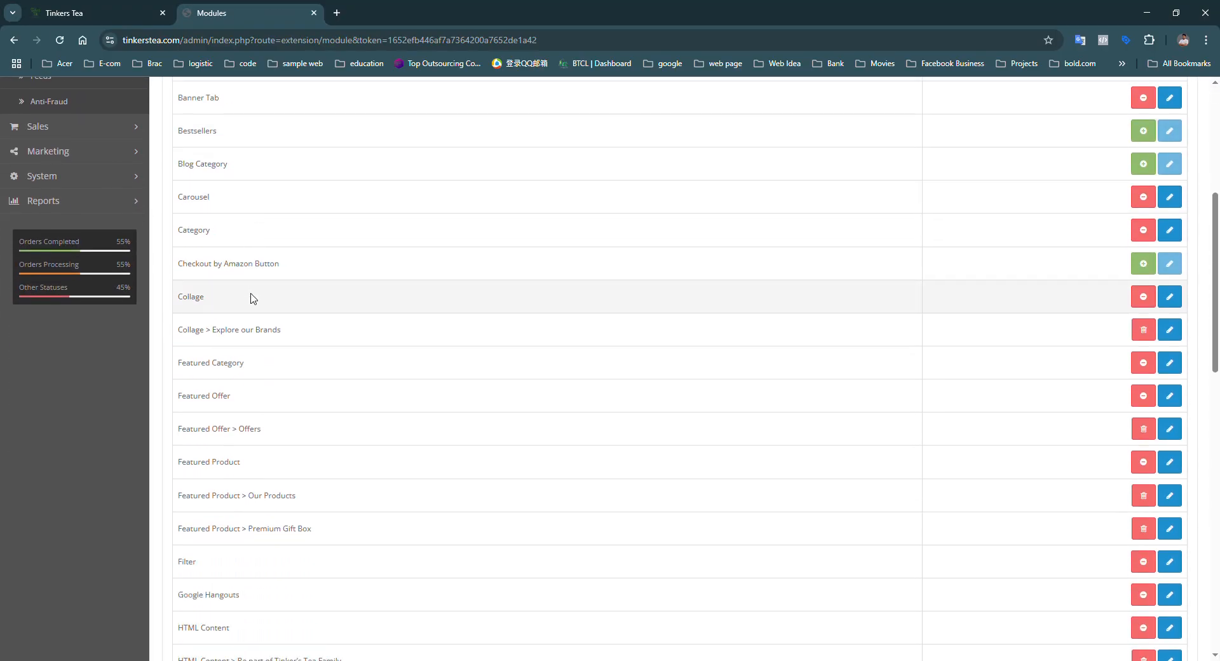
scroll(253, 298, down, 10)
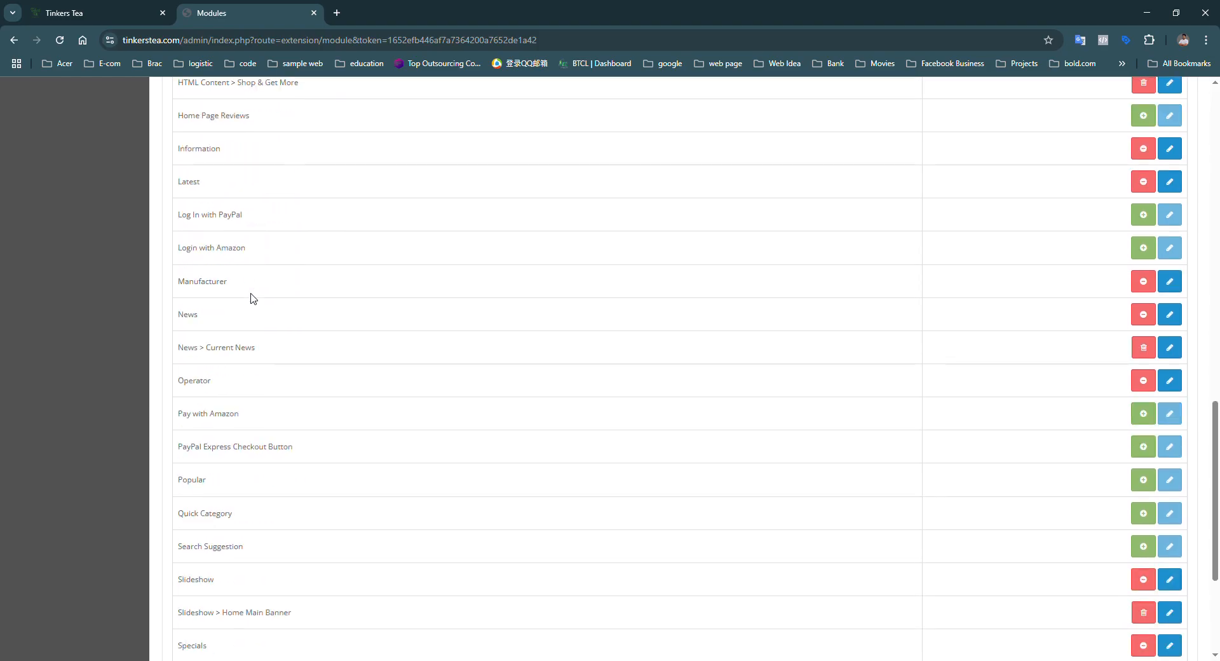
scroll(253, 297, up, 12)
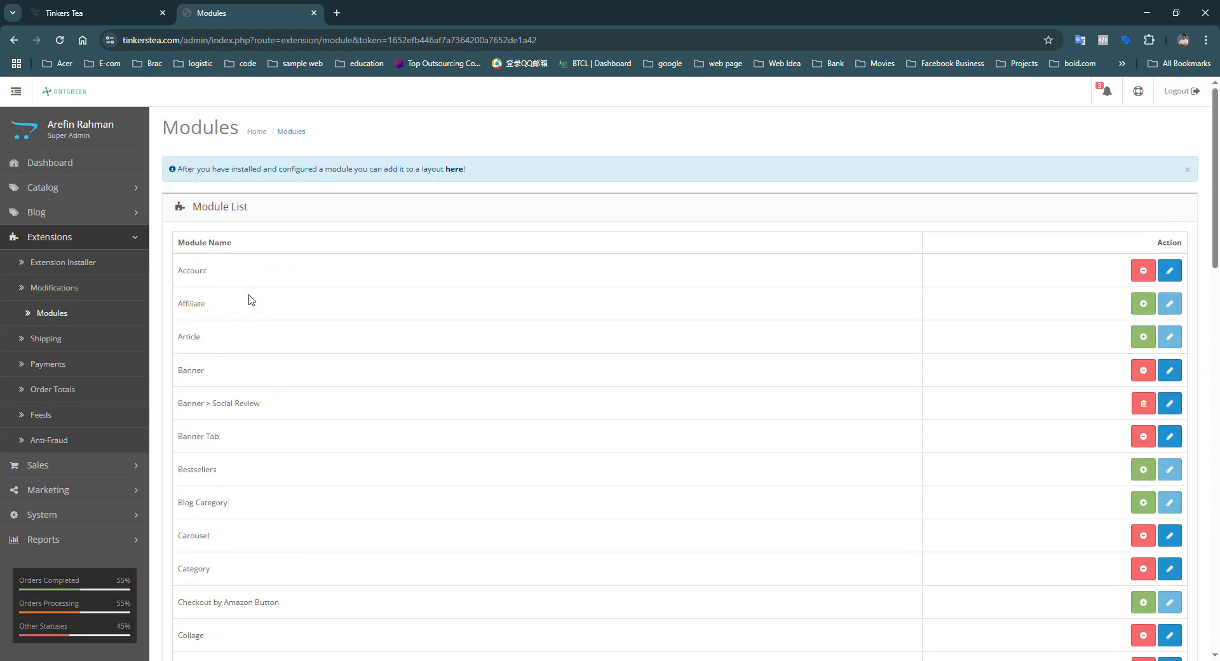
scroll(380, 318, down, 1)
scroll(378, 366, down, 7)
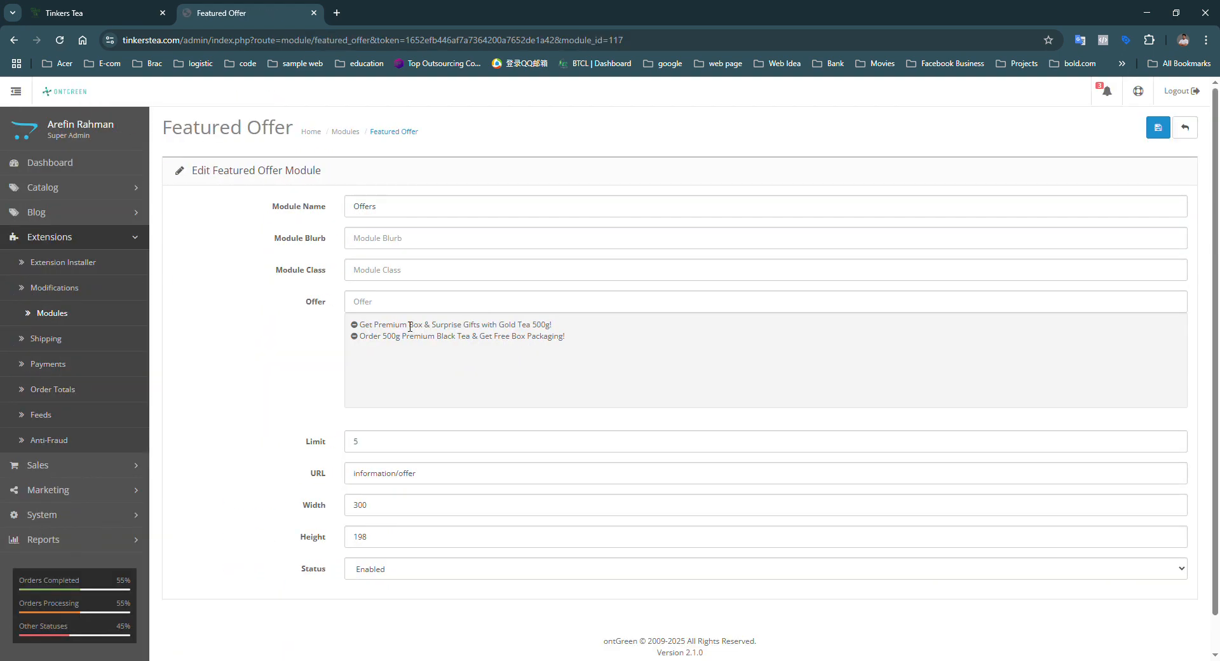
Step: Open the catalog's Offers list in a separate browser tab, keeping the Featured Offer module open
click(117, 194)
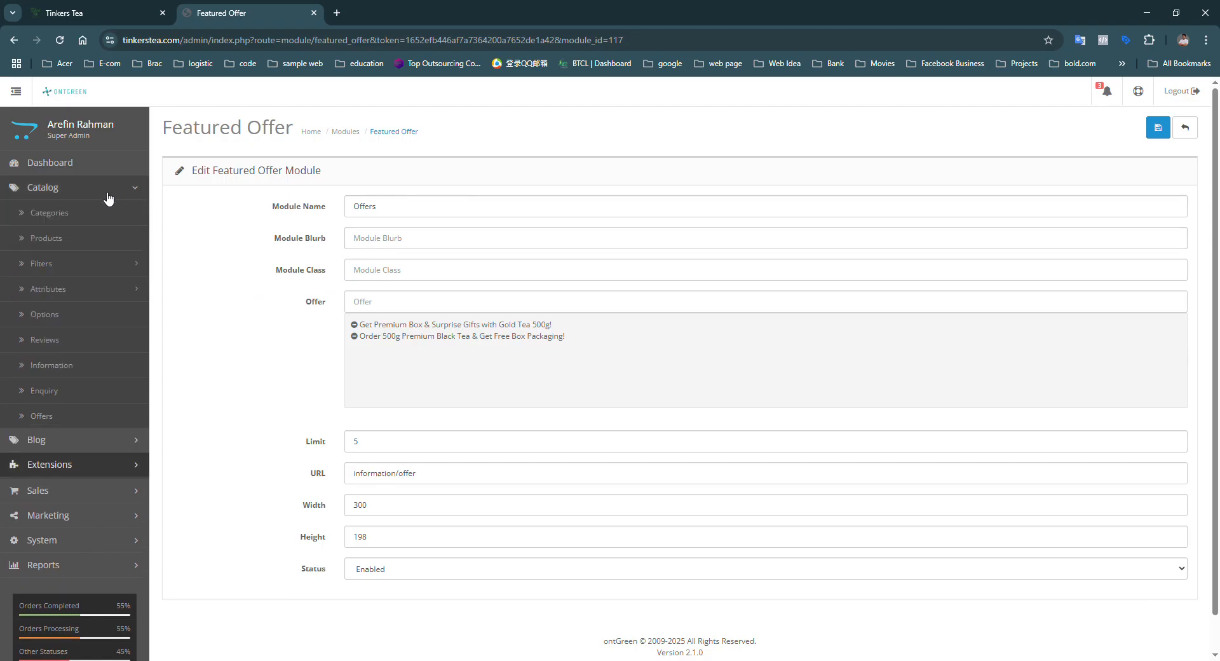
middle_click(78, 424)
click(381, 13)
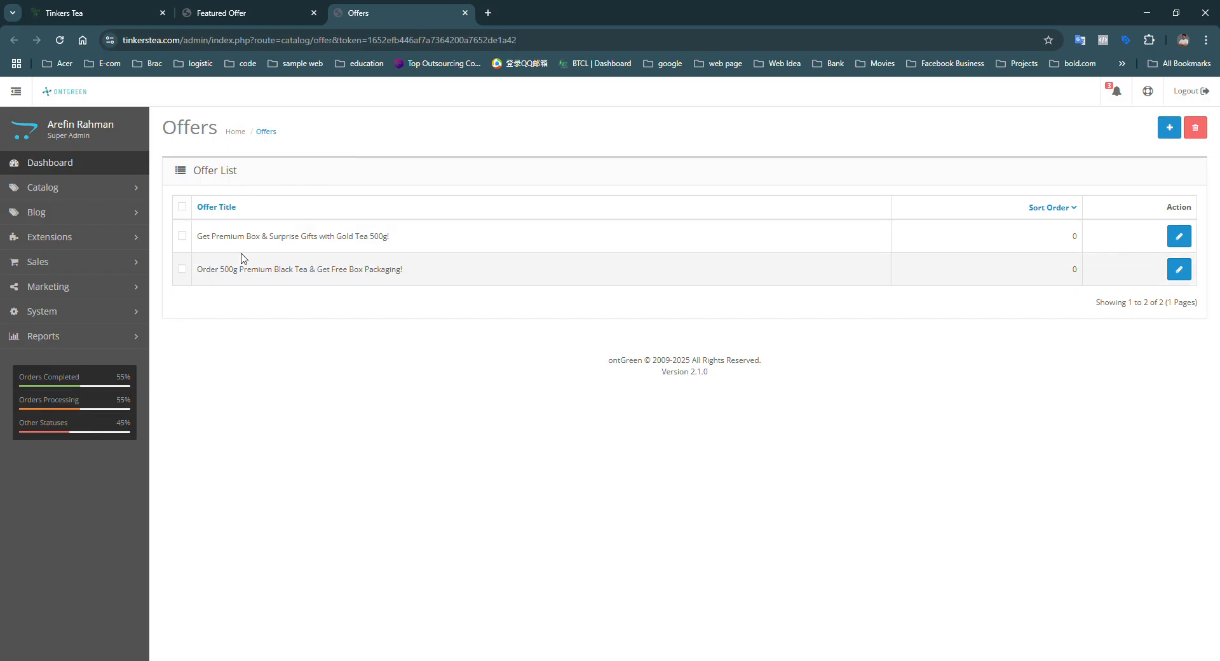
Step: Look over the blank Add Offer form, then review the offers assigned in the Featured Offer module
click(1169, 127)
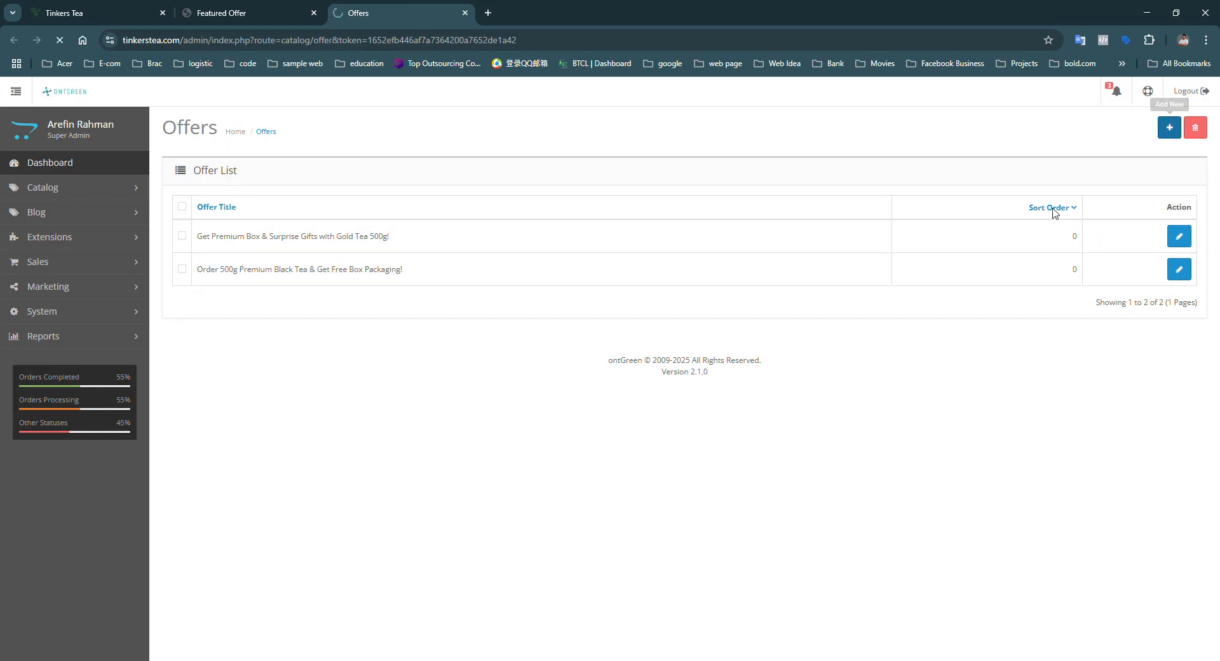
scroll(381, 496, down, 1)
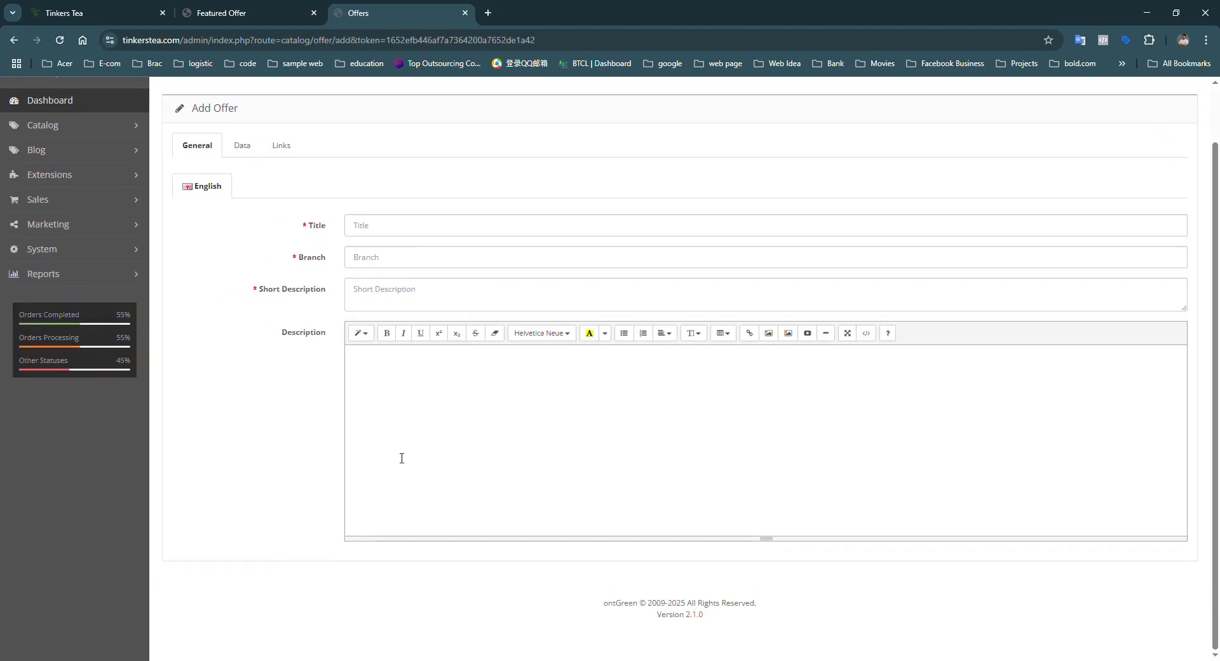
scroll(1020, 241, up, 1)
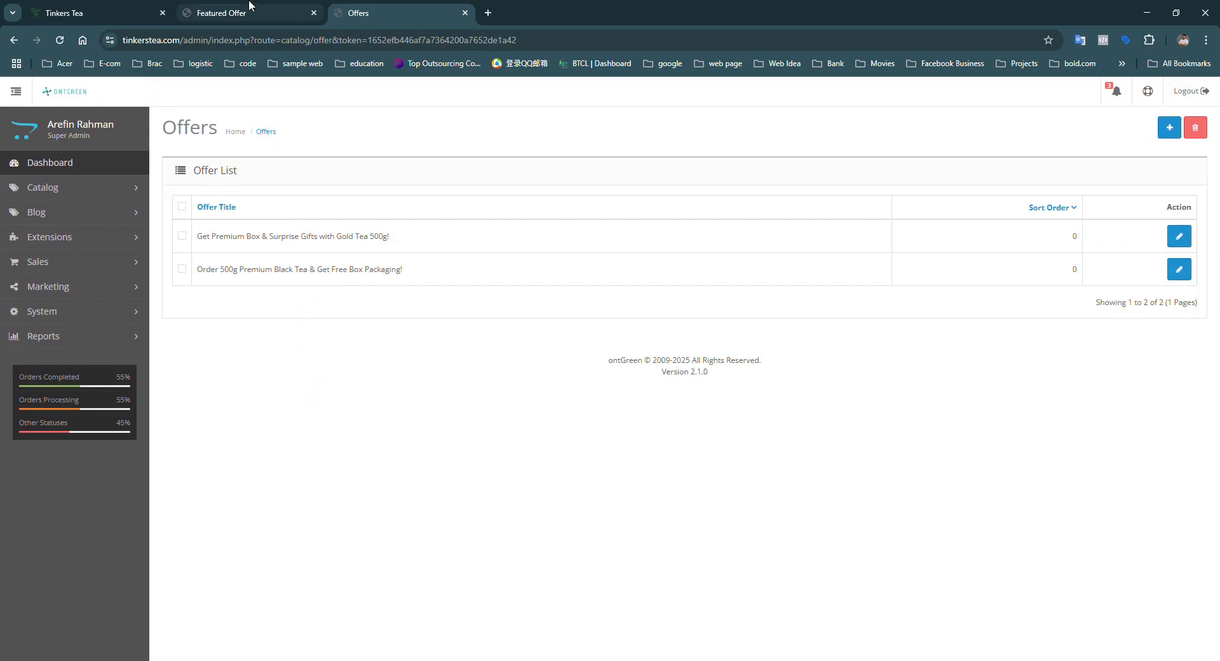
click(221, 13)
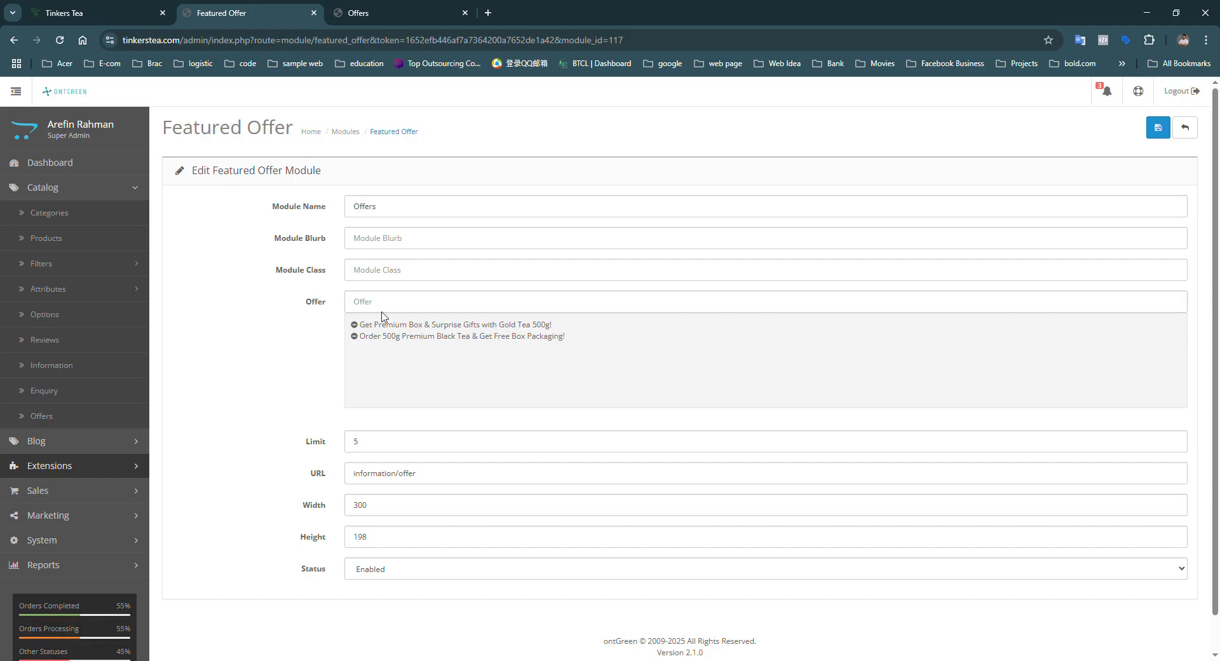
Step: Open the offer "Get Premium Box & Surprise Gifts with Gold Tea 500g!" for editing and review its General and Data settings
click(403, 10)
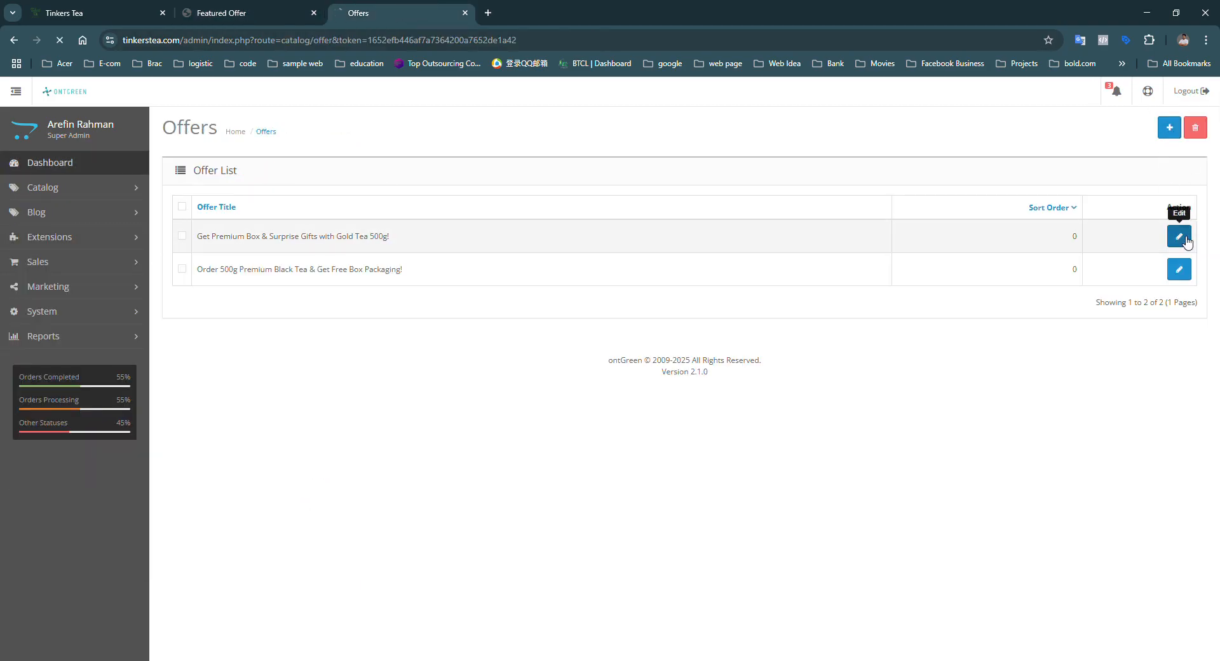
scroll(394, 305, down, 1)
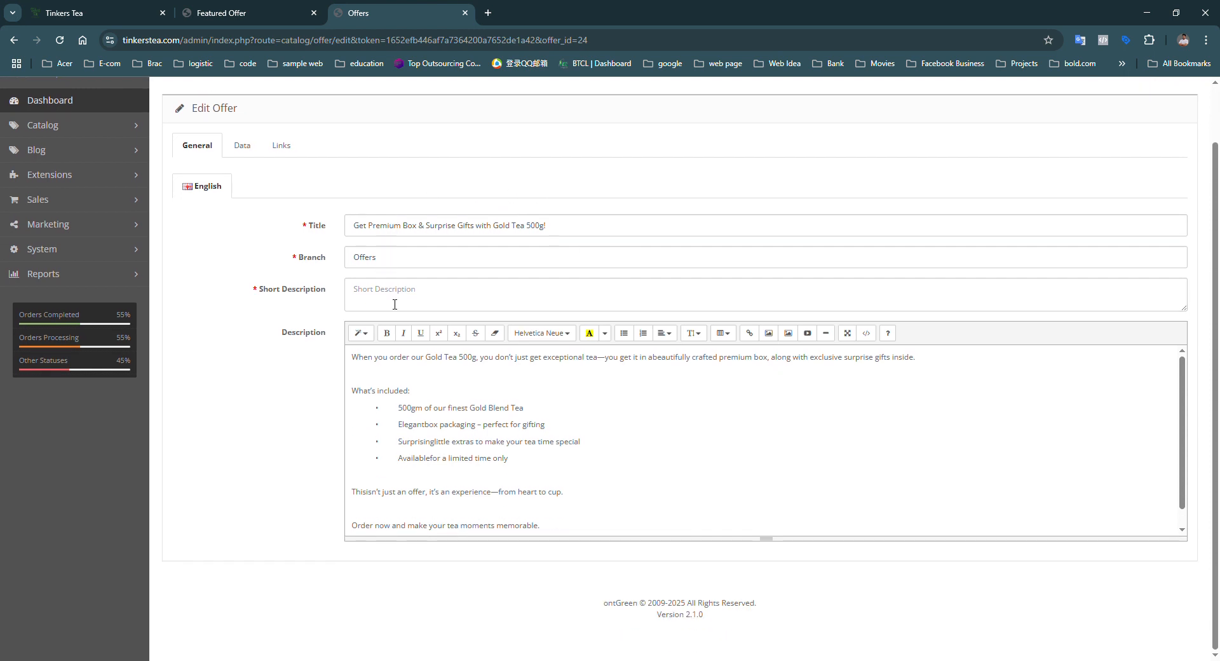
click(241, 146)
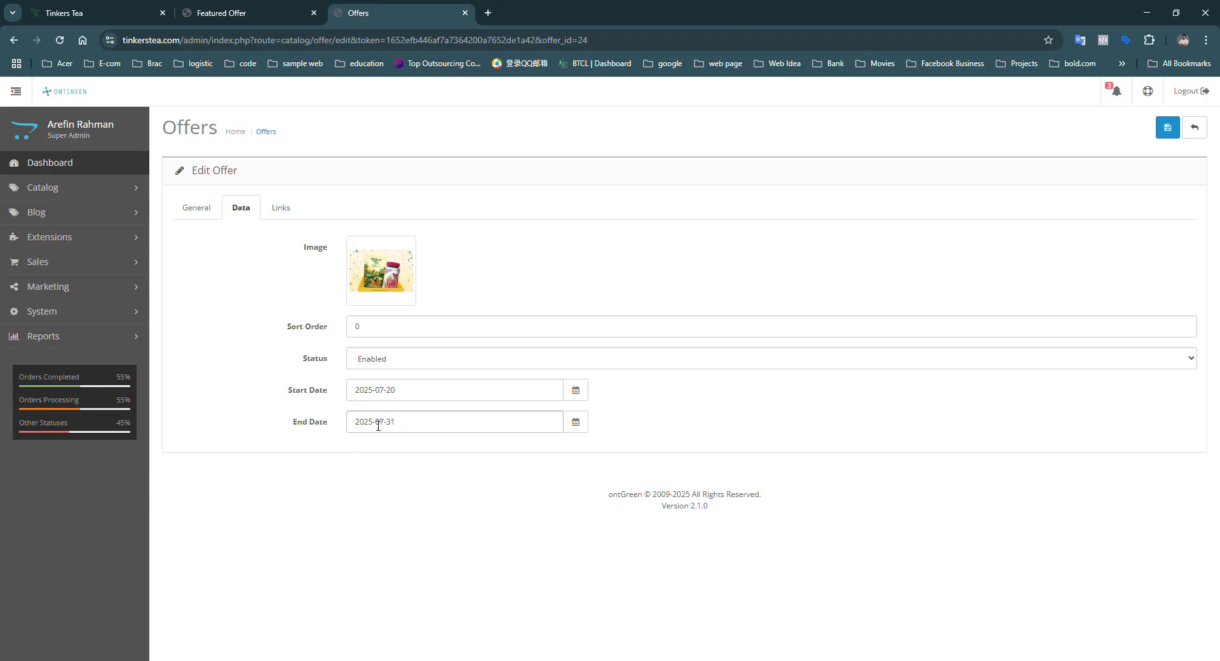
click(198, 207)
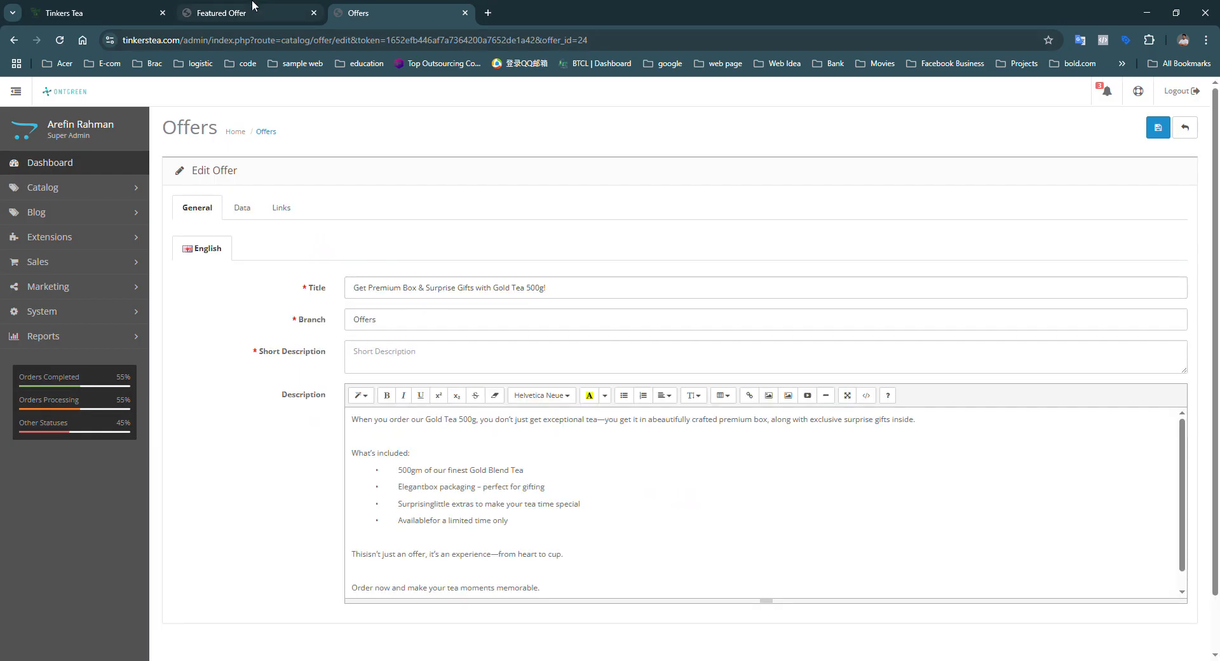
Step: Open the Gold Tea 500g offer's page from the storefront home page and check its dates and countdown
click(223, 13)
click(76, 13)
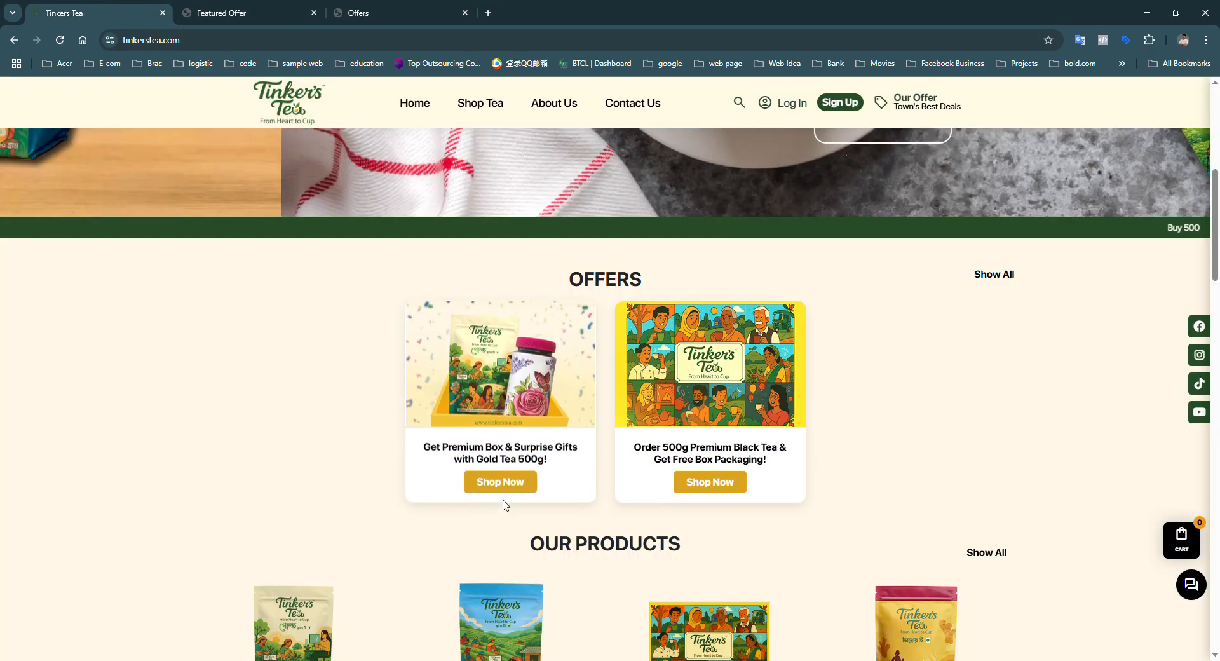
click(497, 480)
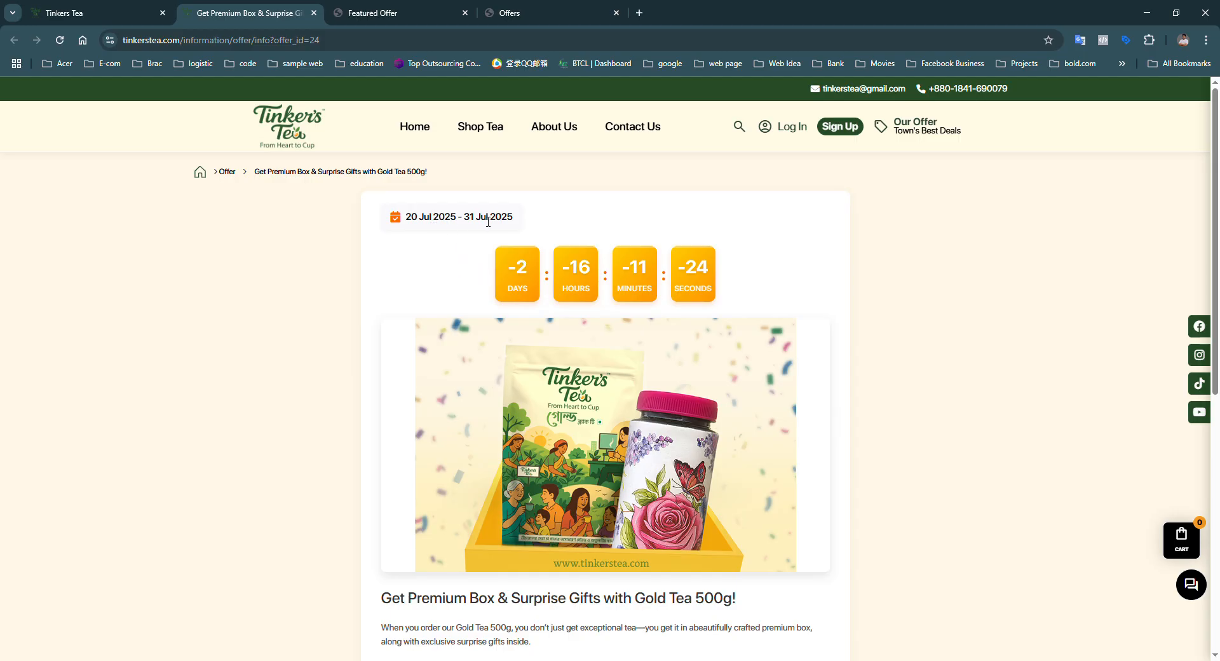
Step: Set the Gold Tea 500g offer's end date to 2025-08-02 in the admin and save the offer
click(417, 9)
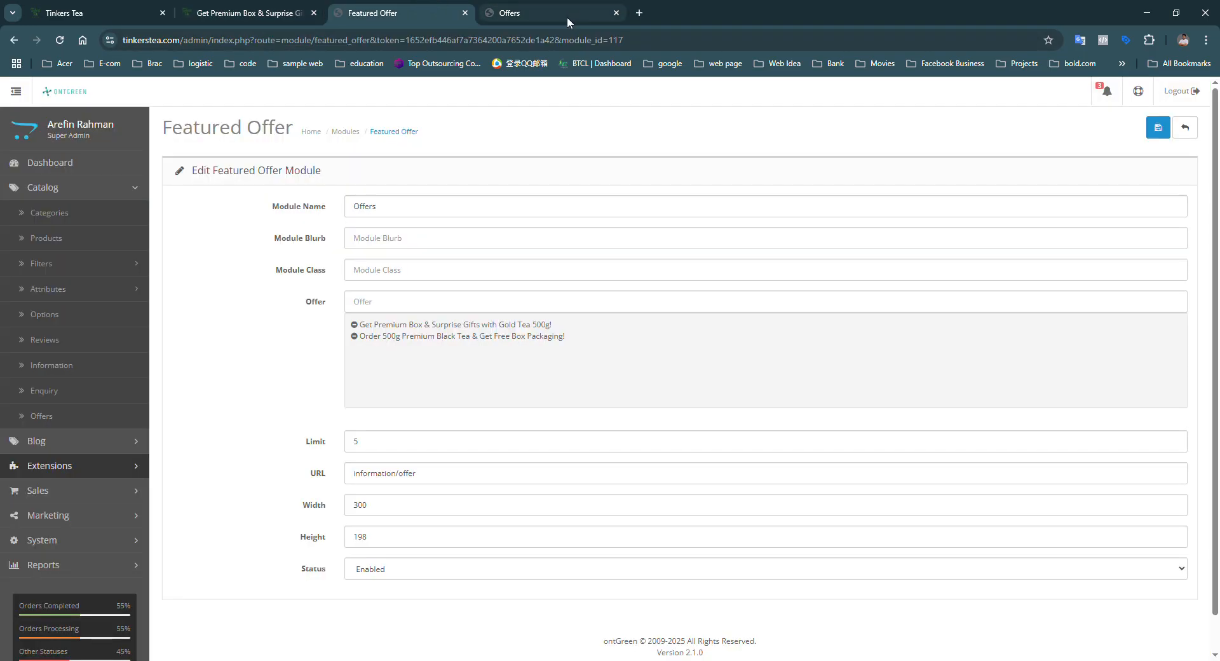
click(539, 8)
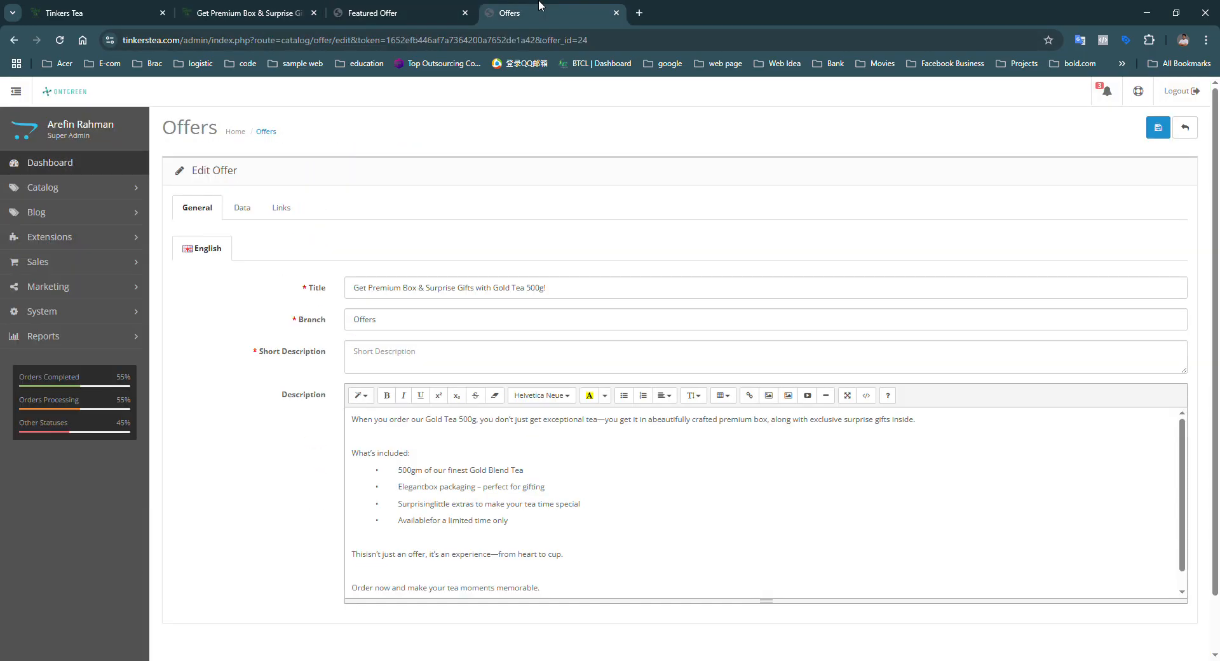
click(244, 212)
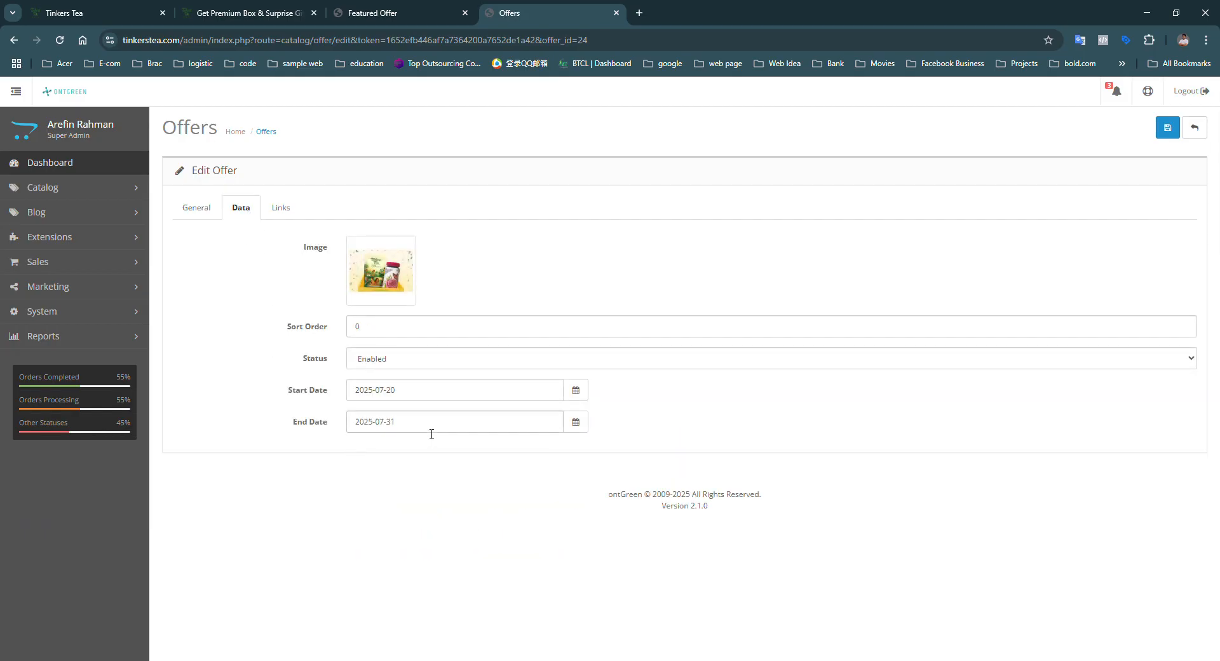
click(575, 421)
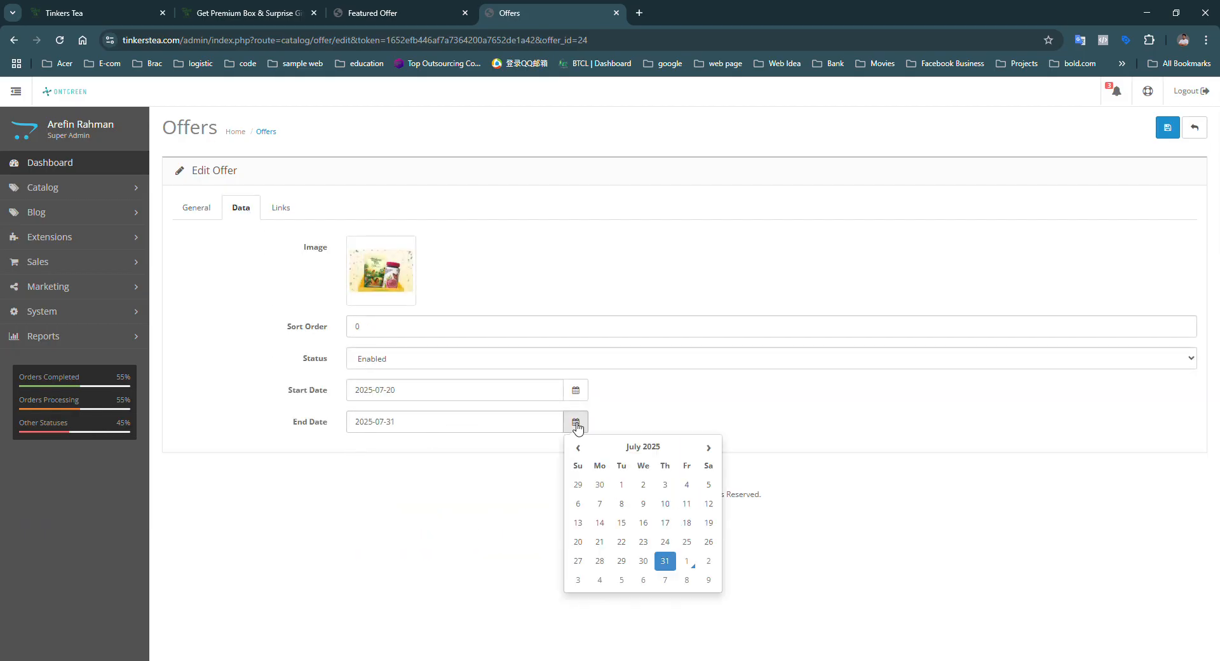
click(709, 561)
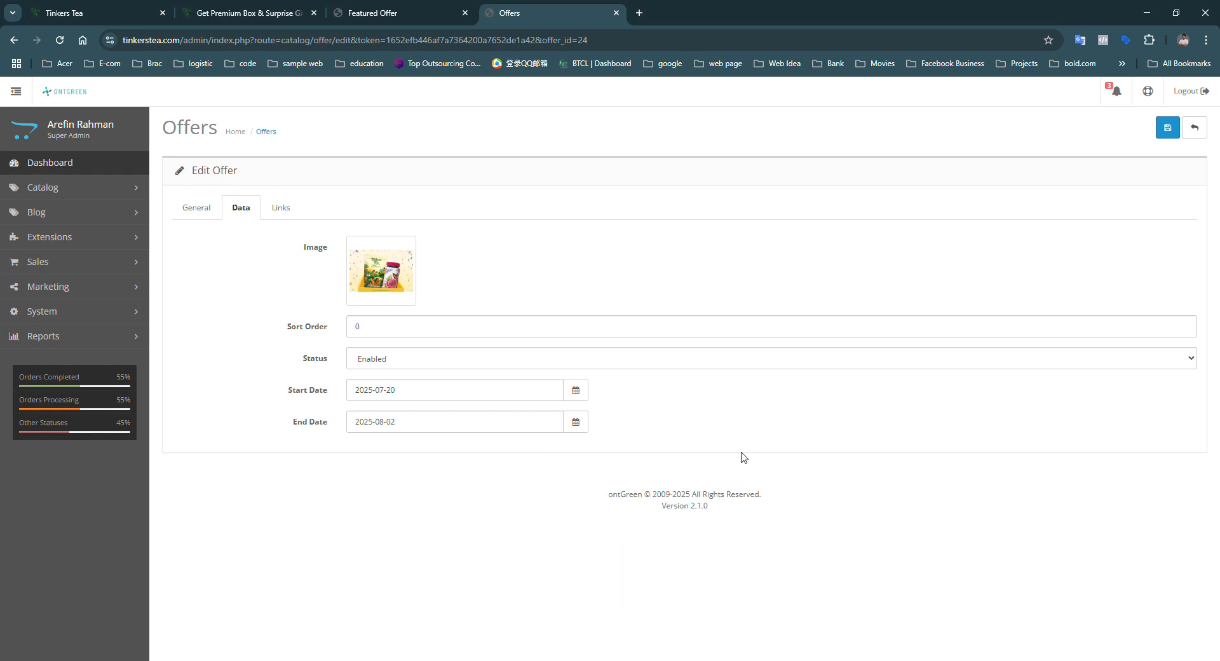
click(1167, 127)
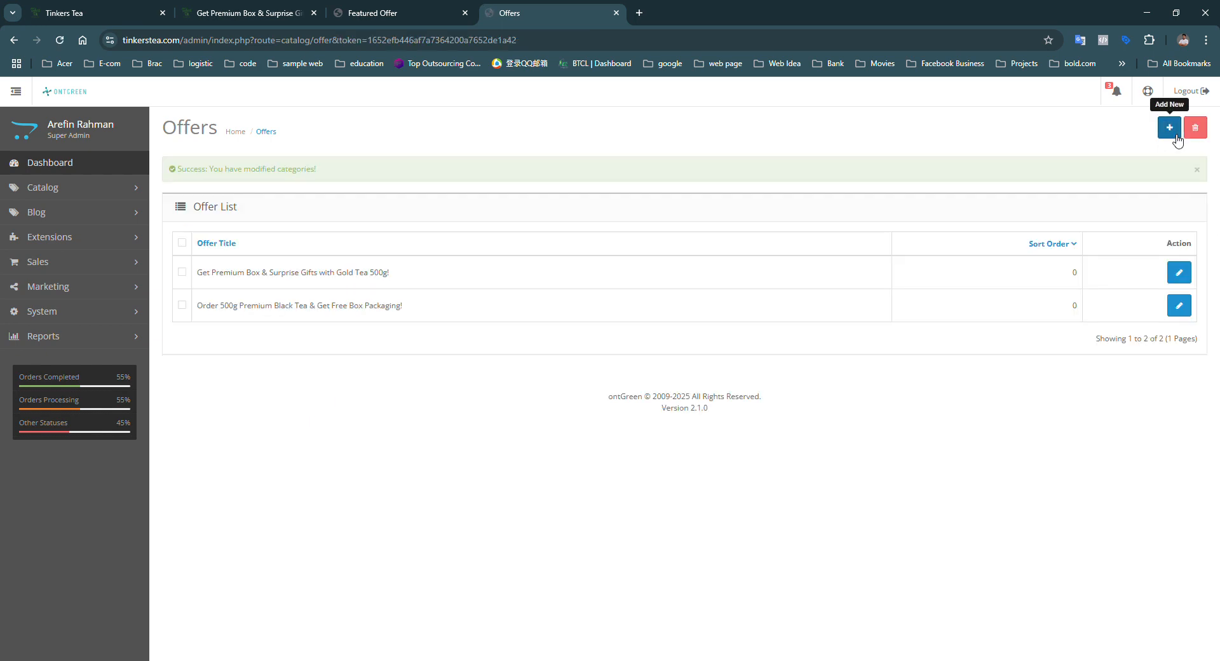
Step: Recheck the date range and countdown on the Gold Tea 500g offer's storefront page
click(116, 13)
click(245, 12)
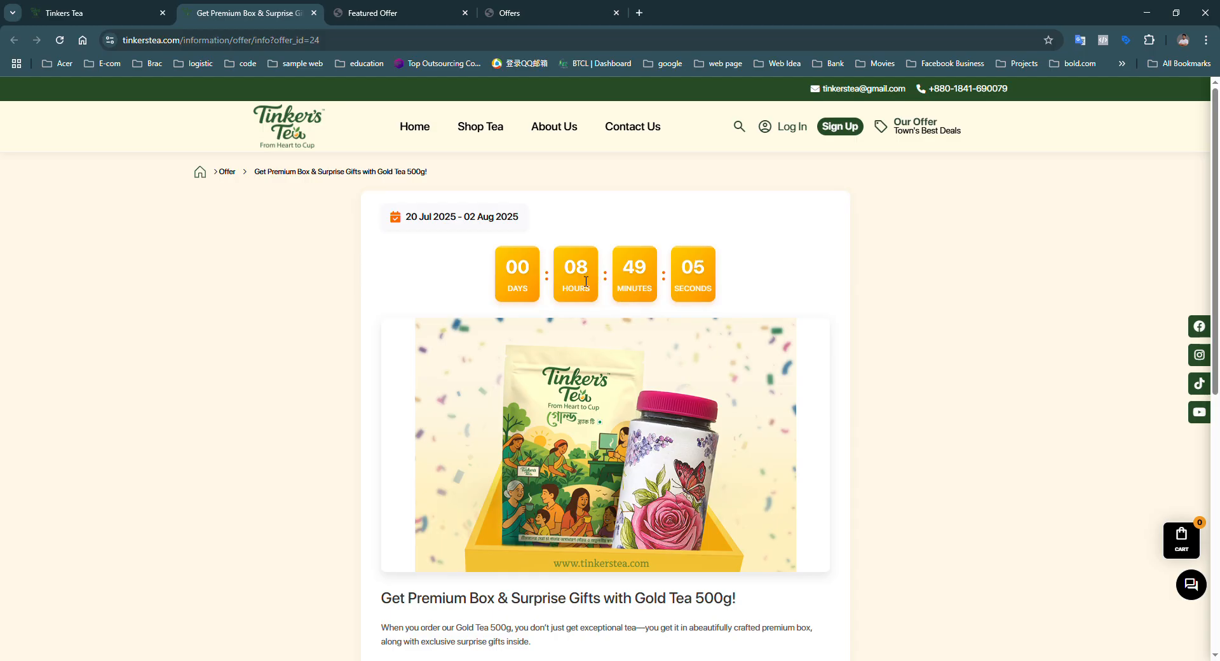
Step: Reopen the Gold Tea 500g offer from the admin's Offers list, set its status to Disabled and save it
click(423, 9)
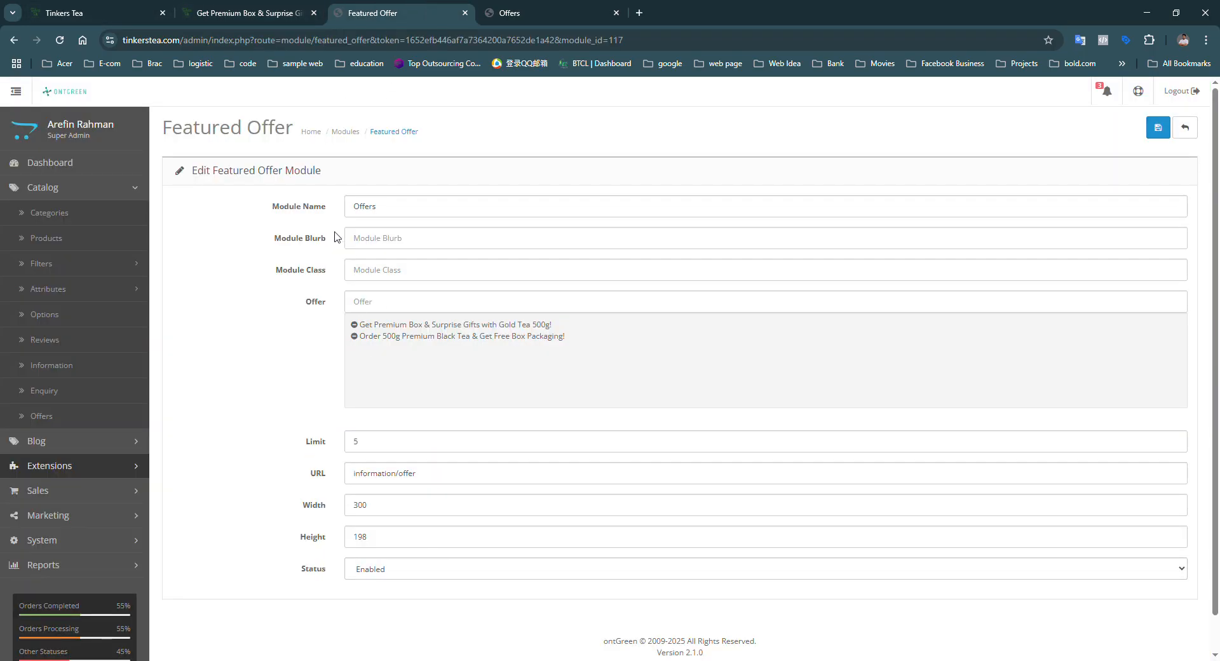
click(520, 11)
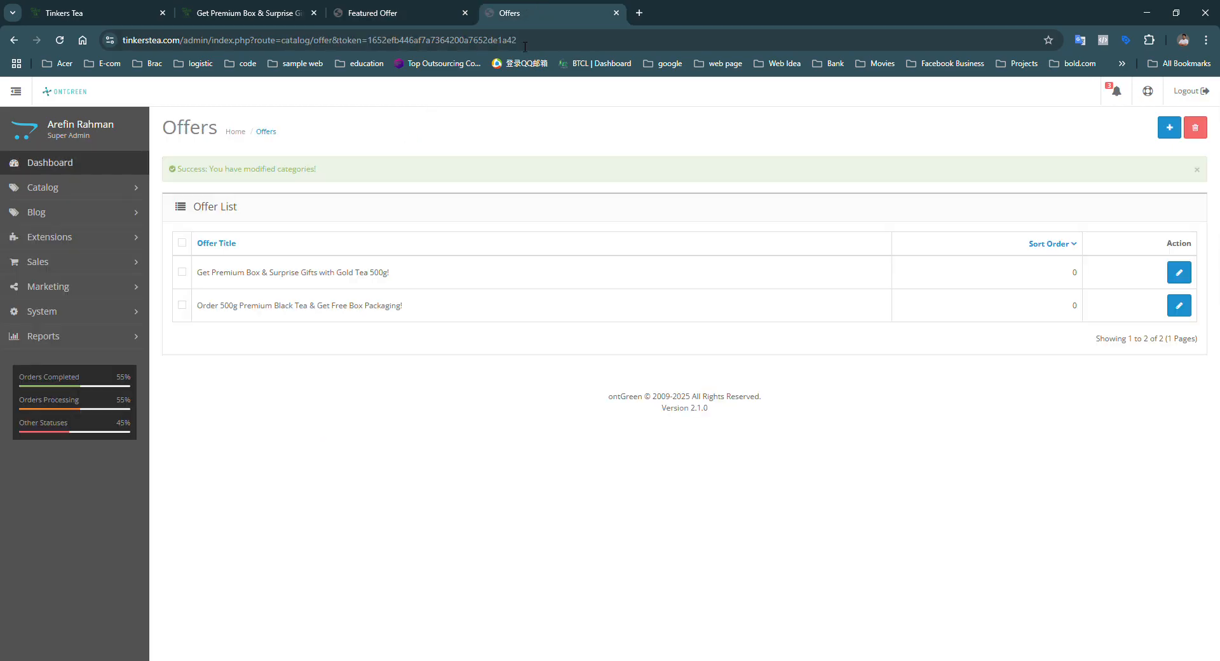
click(105, 187)
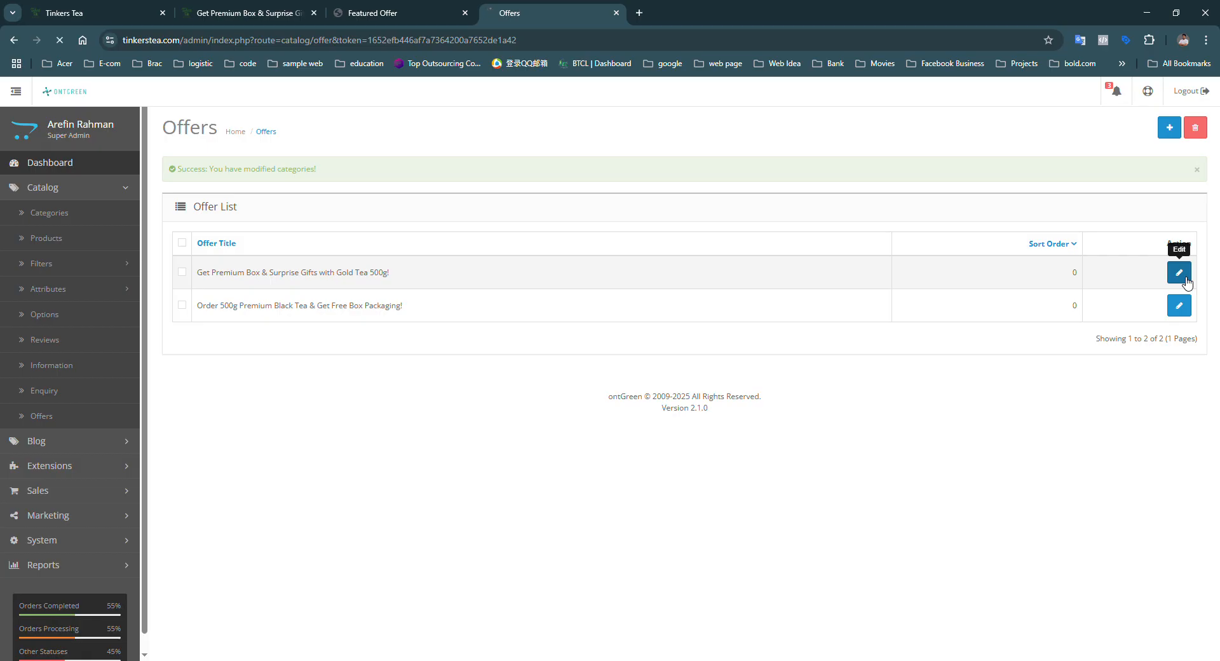
scroll(264, 153, down, 1)
click(255, 146)
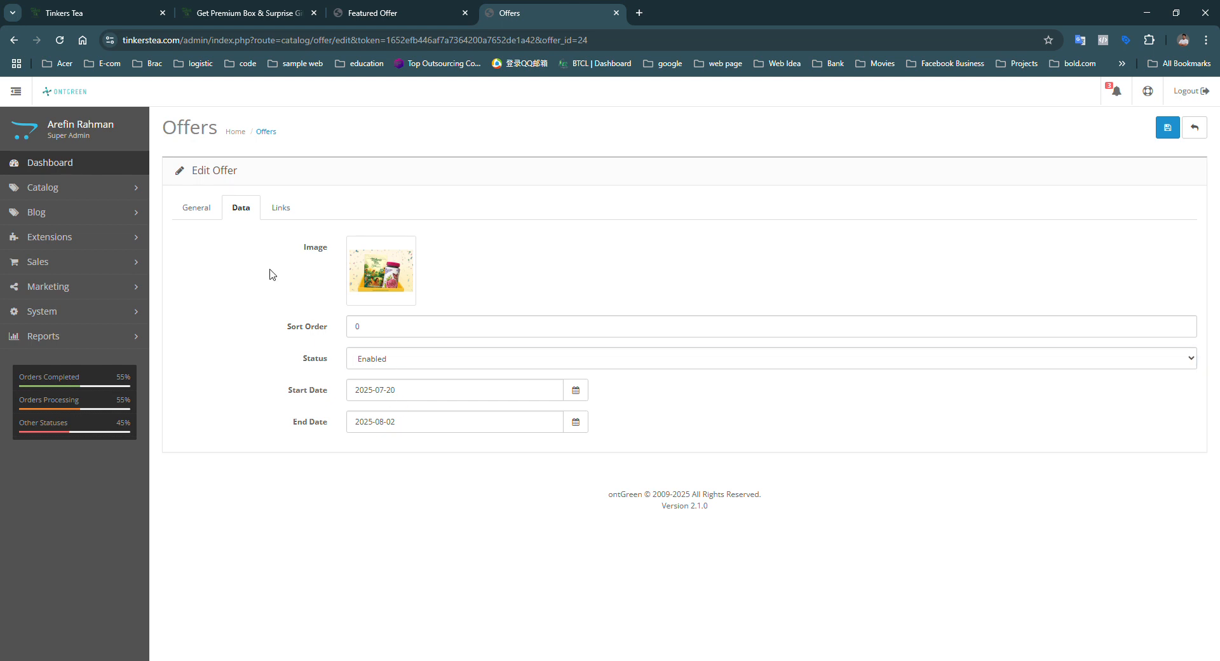
click(391, 398)
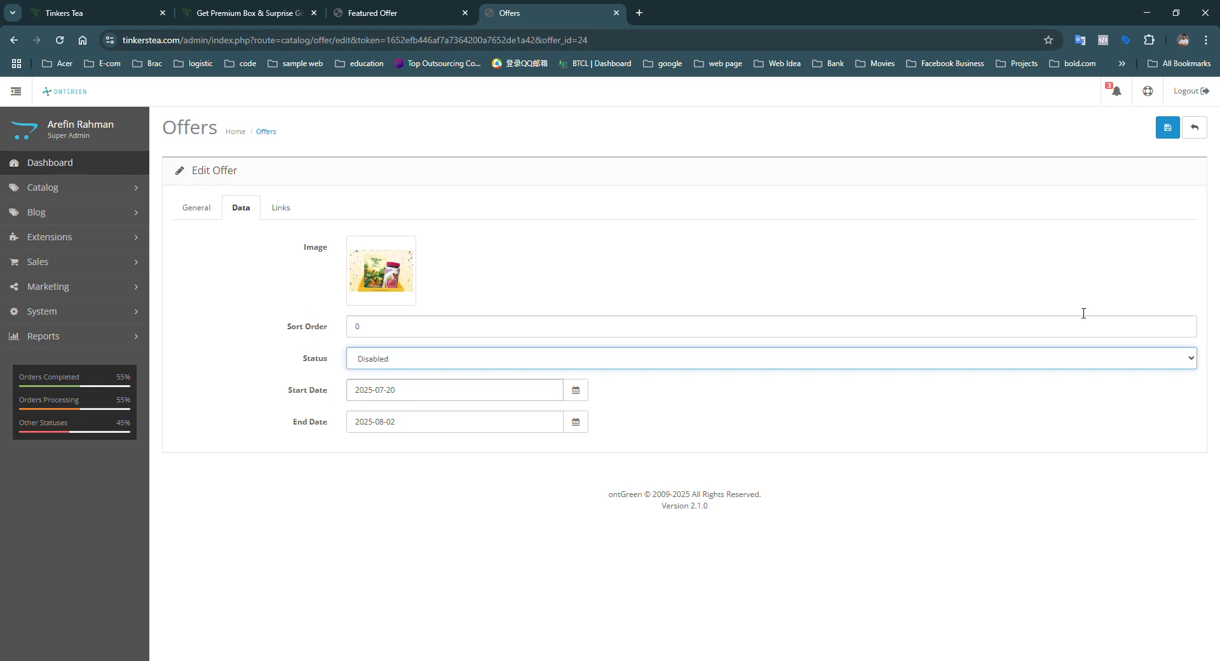
click(1164, 132)
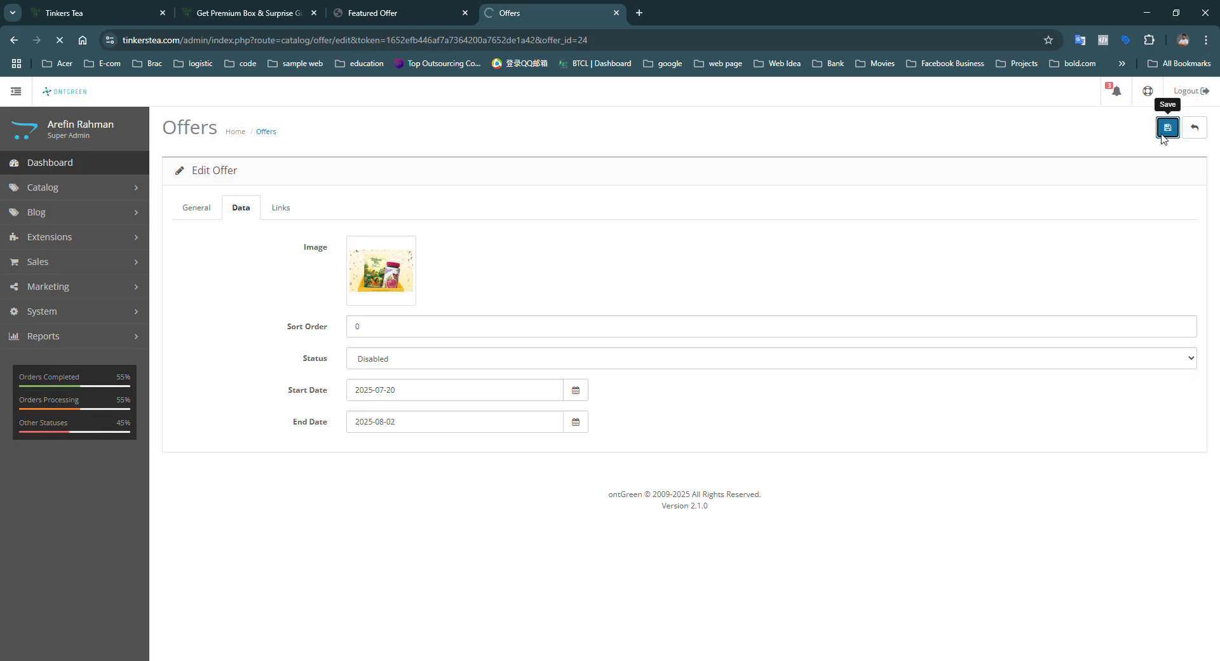
Step: Reload the storefront home page to check which offers its Offers section displays
click(95, 13)
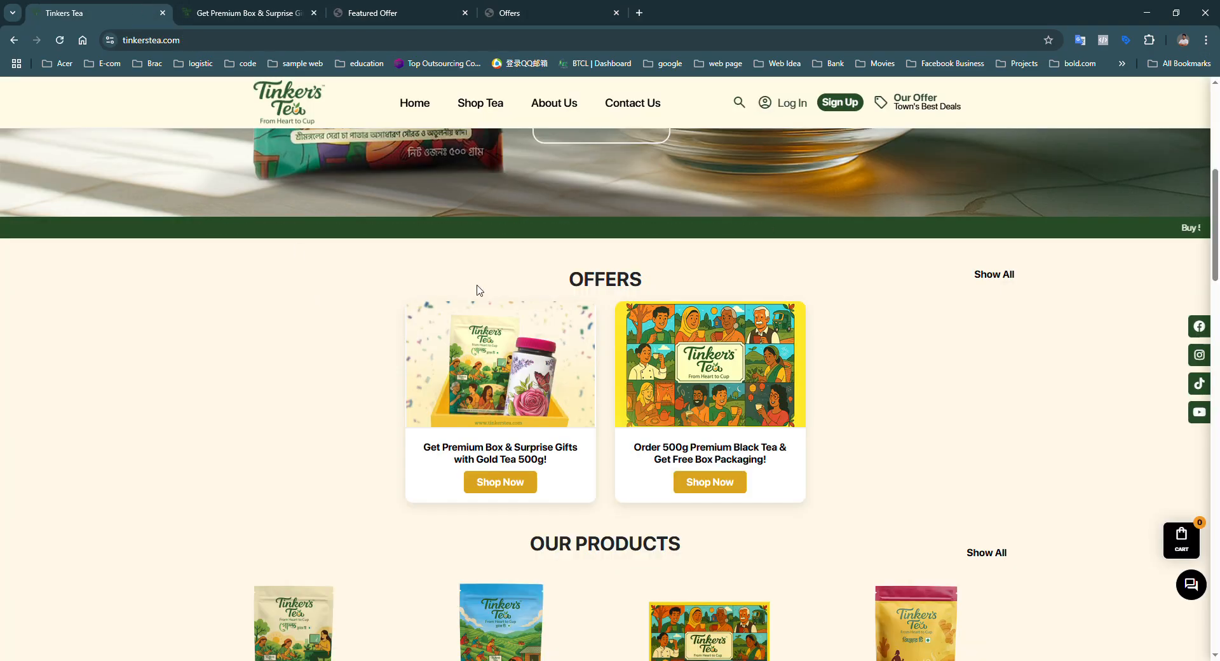
key(F5)
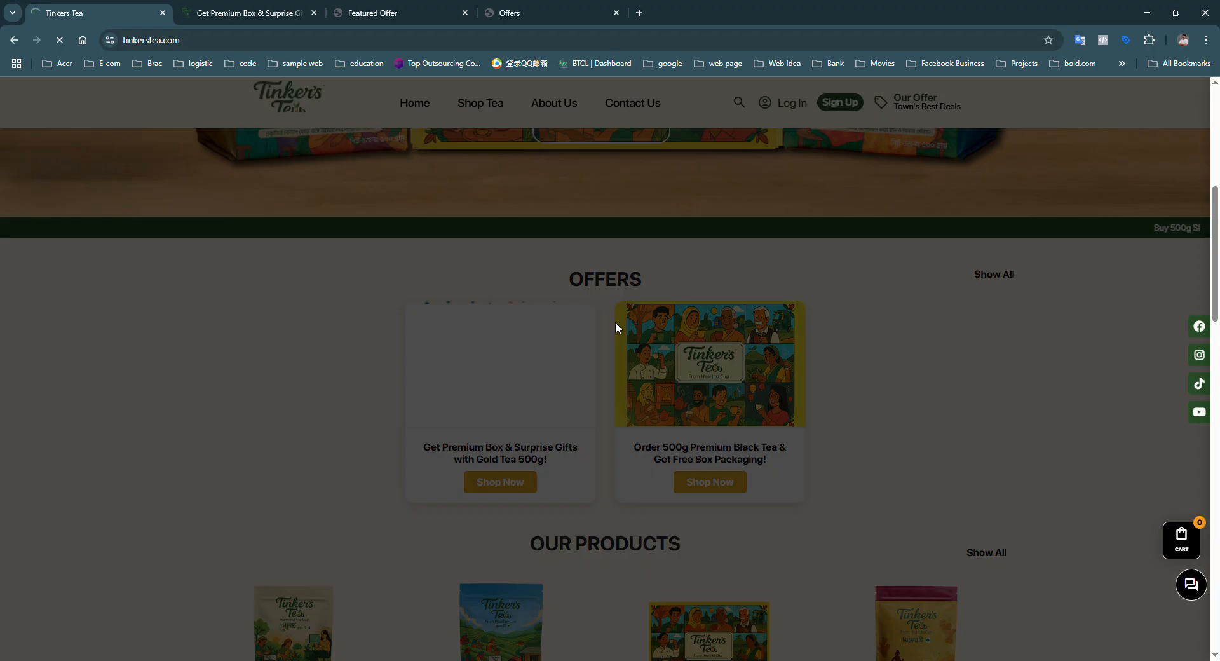
Step: Open the storefront's Offer listing page in a new tab from the Gold Tea 500g offer page and check its promotions
click(531, 12)
click(375, 12)
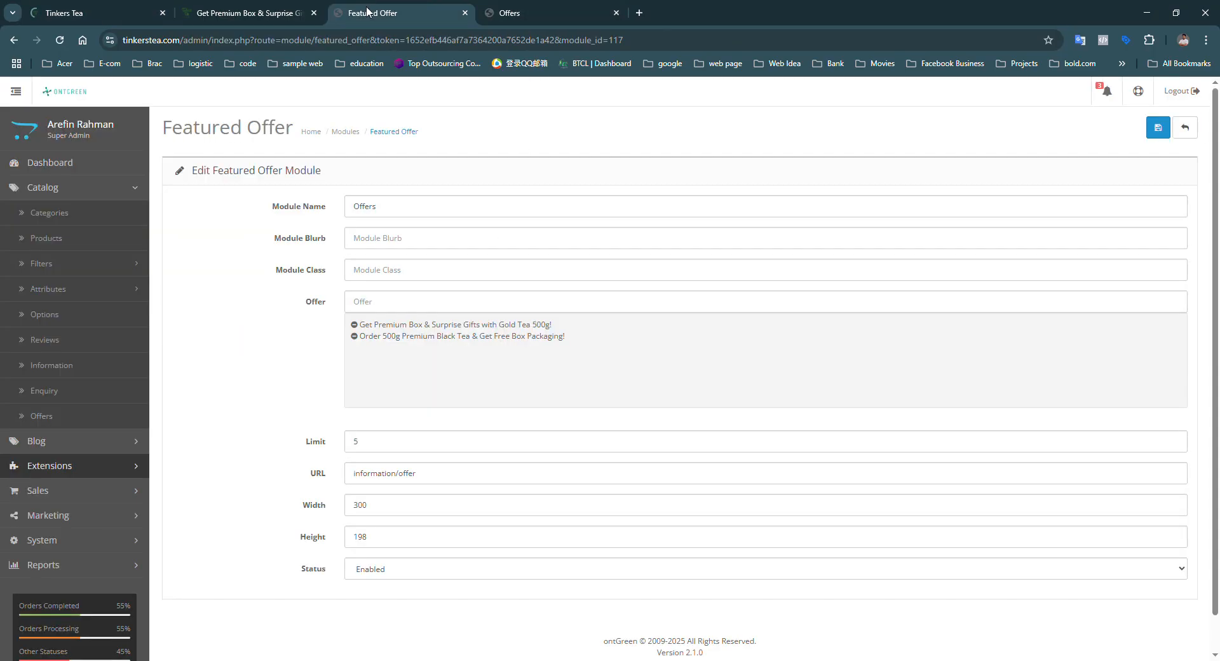
click(264, 14)
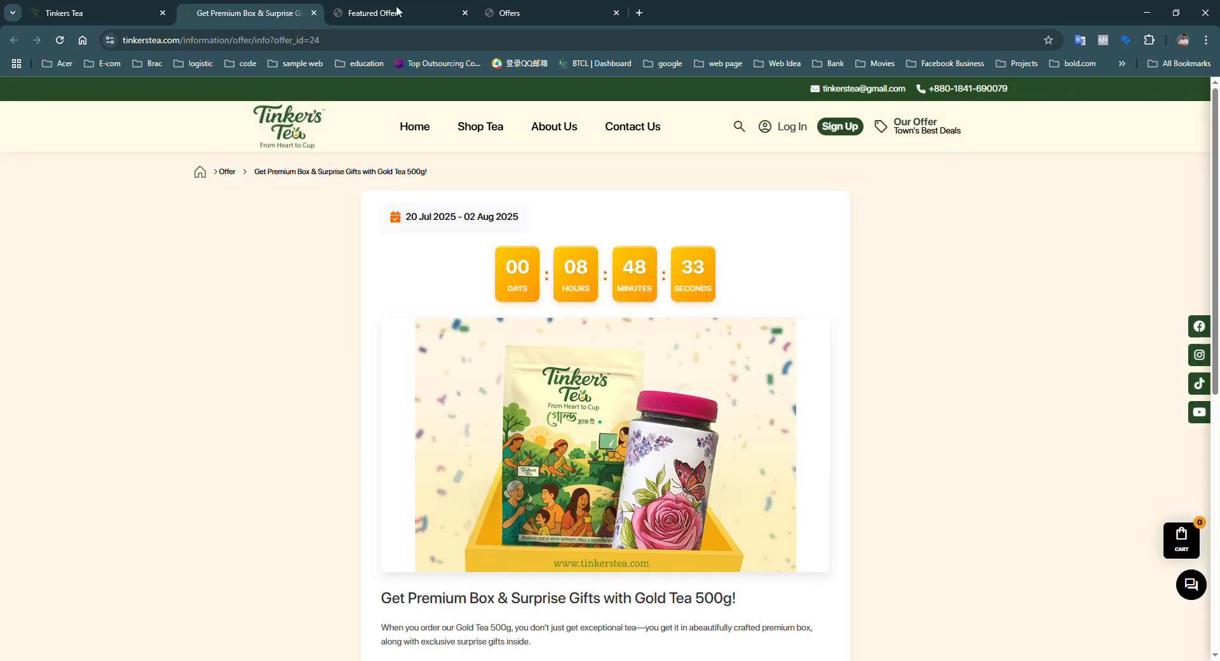
click(530, 12)
click(389, 9)
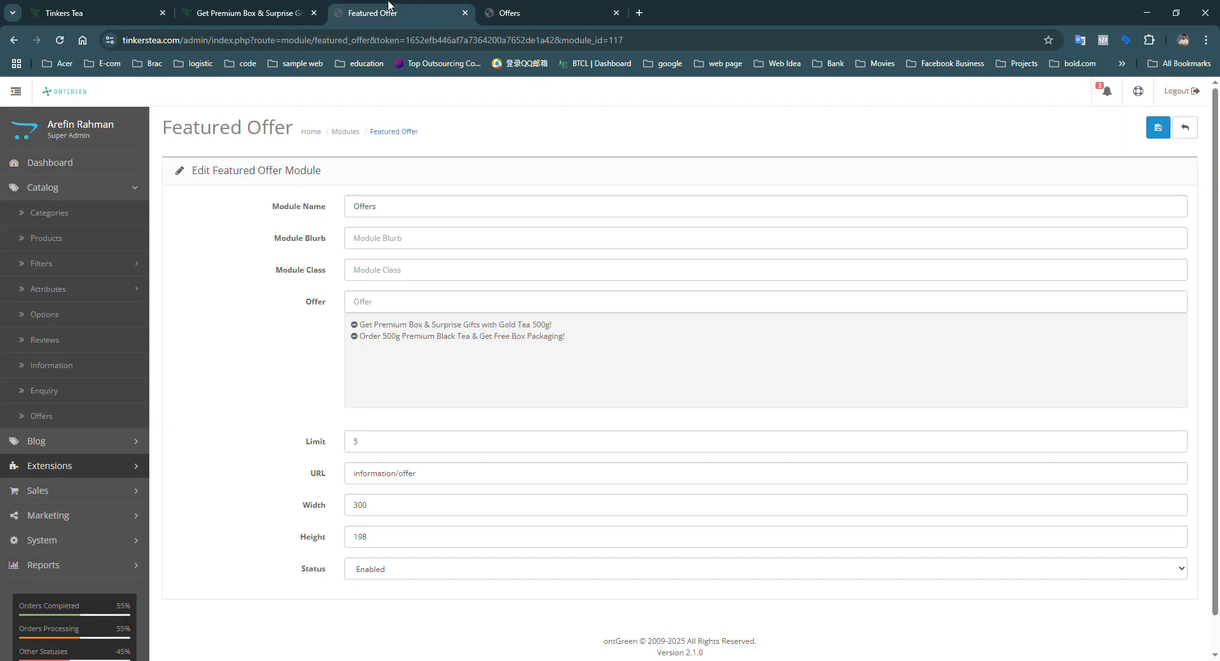
click(276, 6)
click(227, 172)
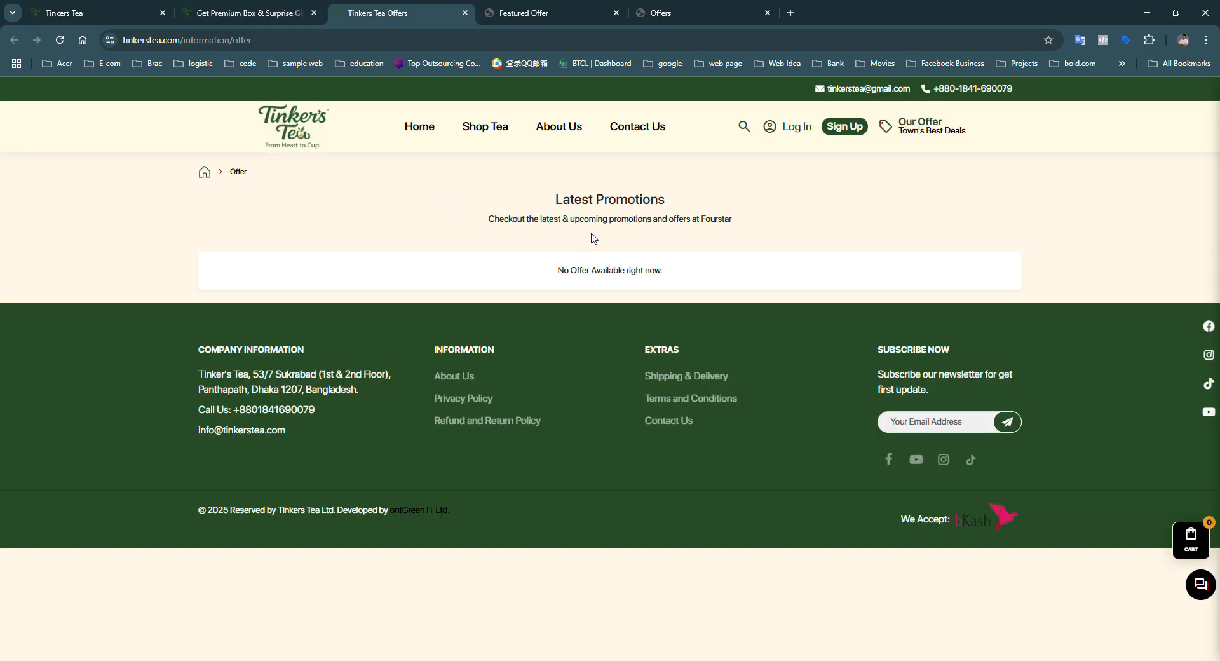
Step: Open the Gold Tea 500g offer in the admin and check its status and dates, plus the Featured Offer module
click(550, 5)
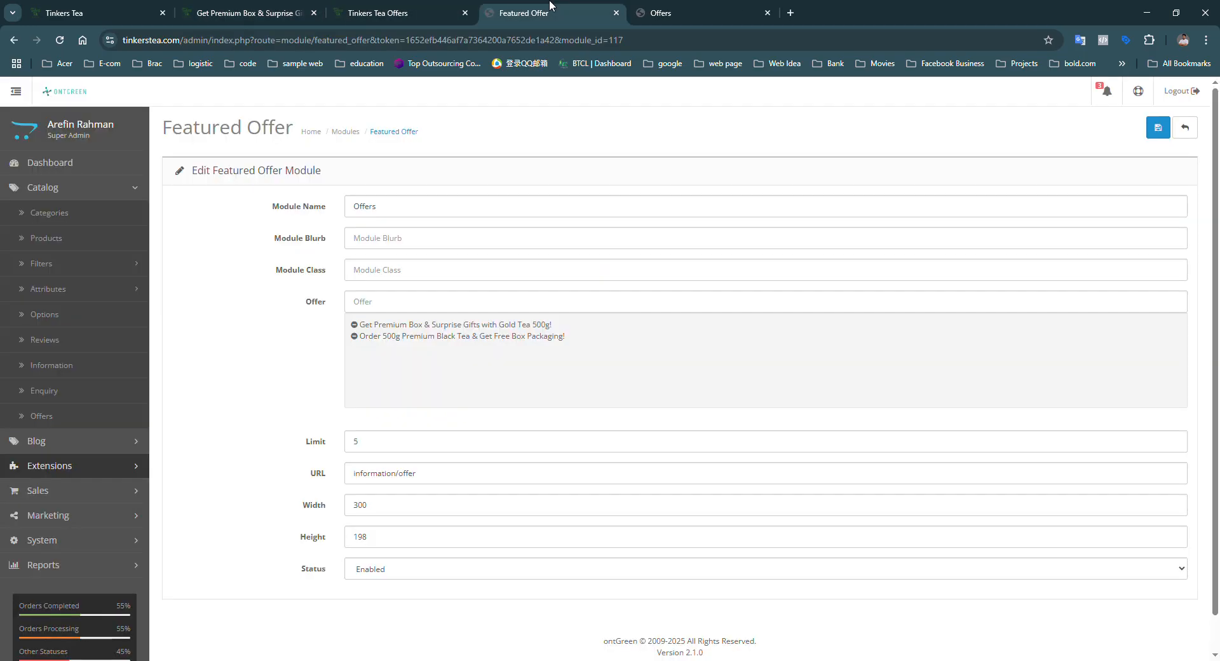
click(634, 11)
click(1180, 272)
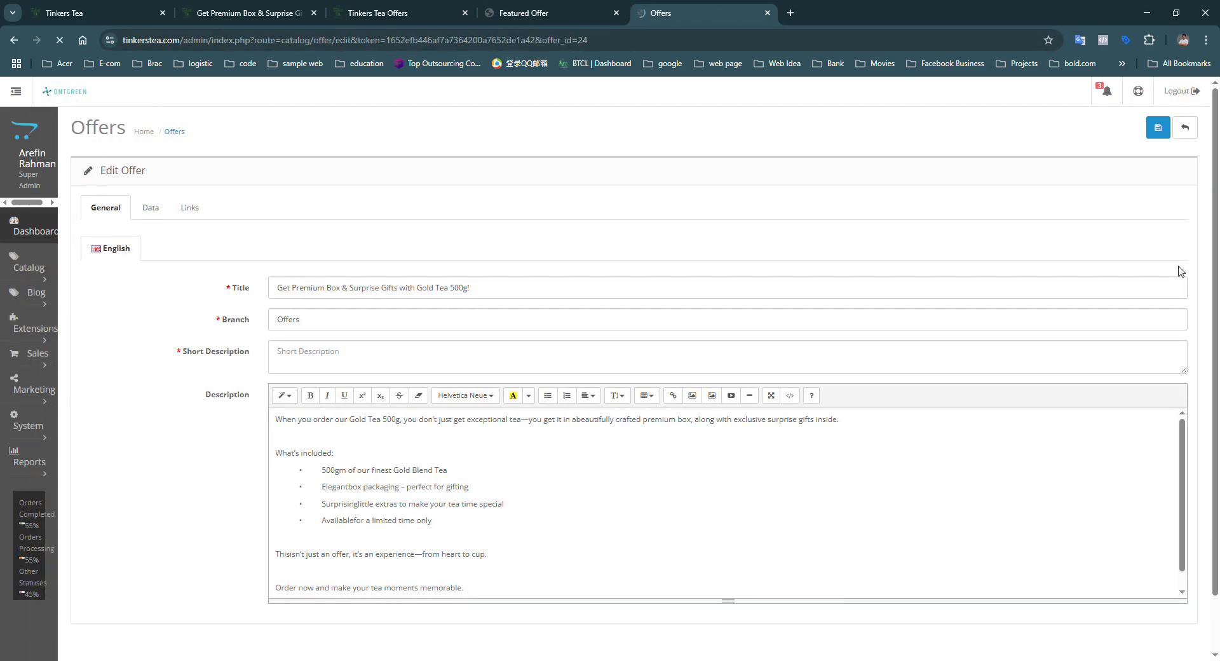
click(245, 218)
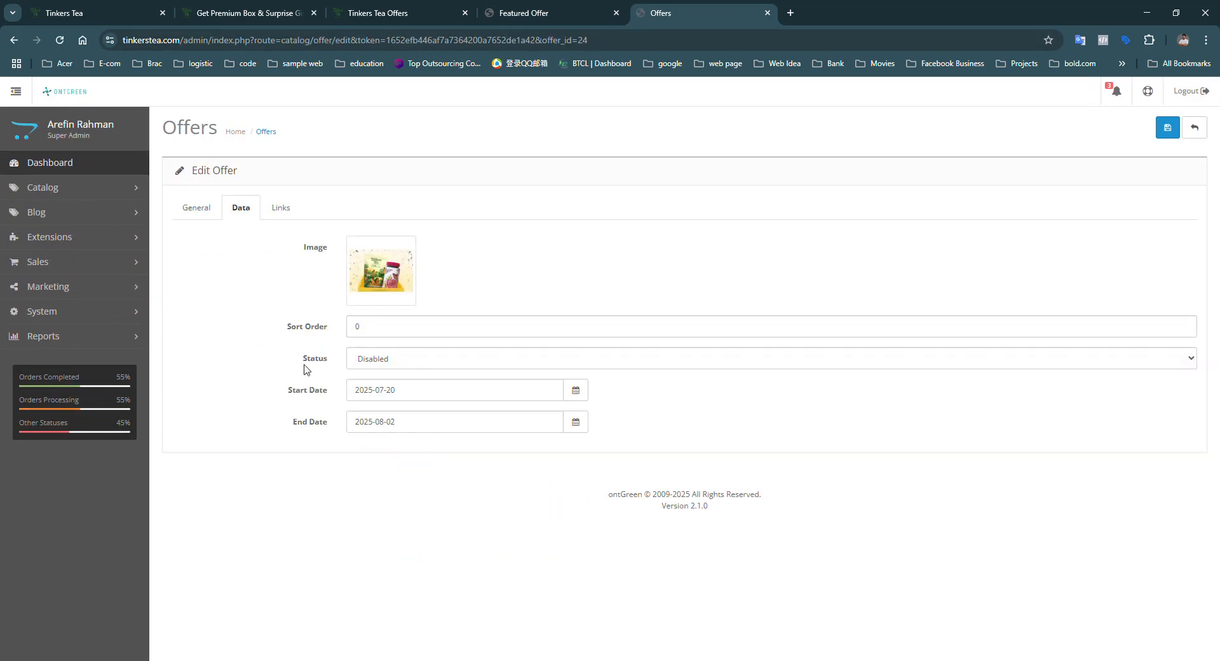
click(540, 13)
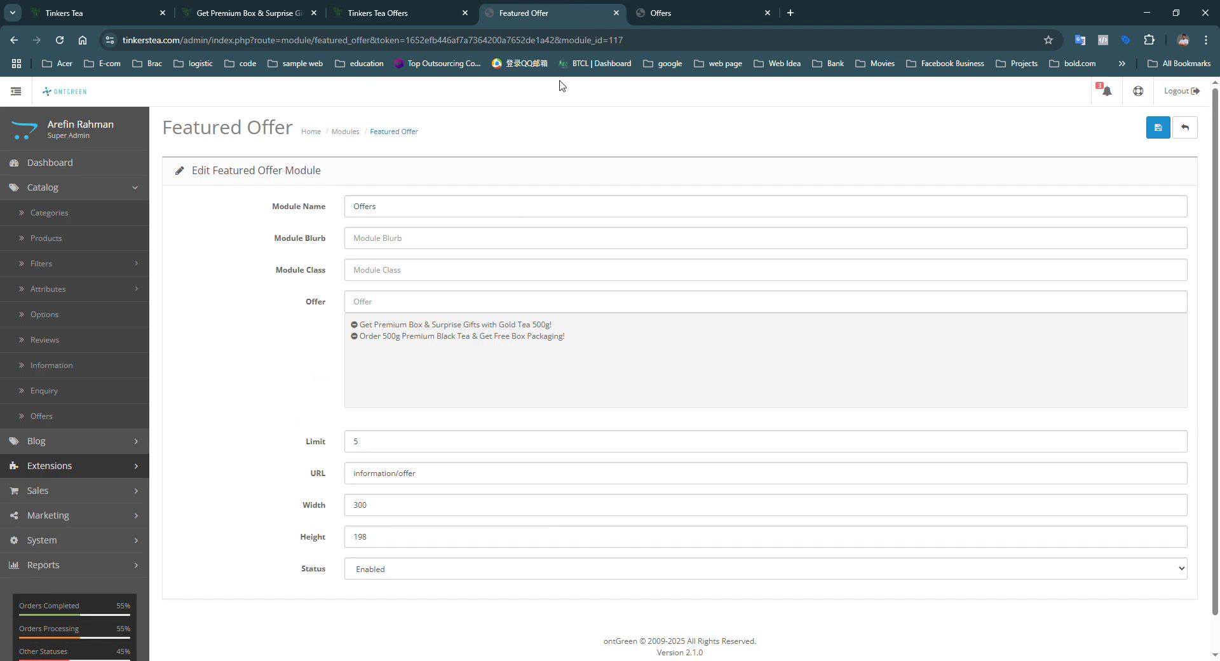
Step: Open the 500g Premium Black Tea offer's data settings in a separate tab and place that tab beside the storefront tabs
click(697, 9)
middle_click(278, 138)
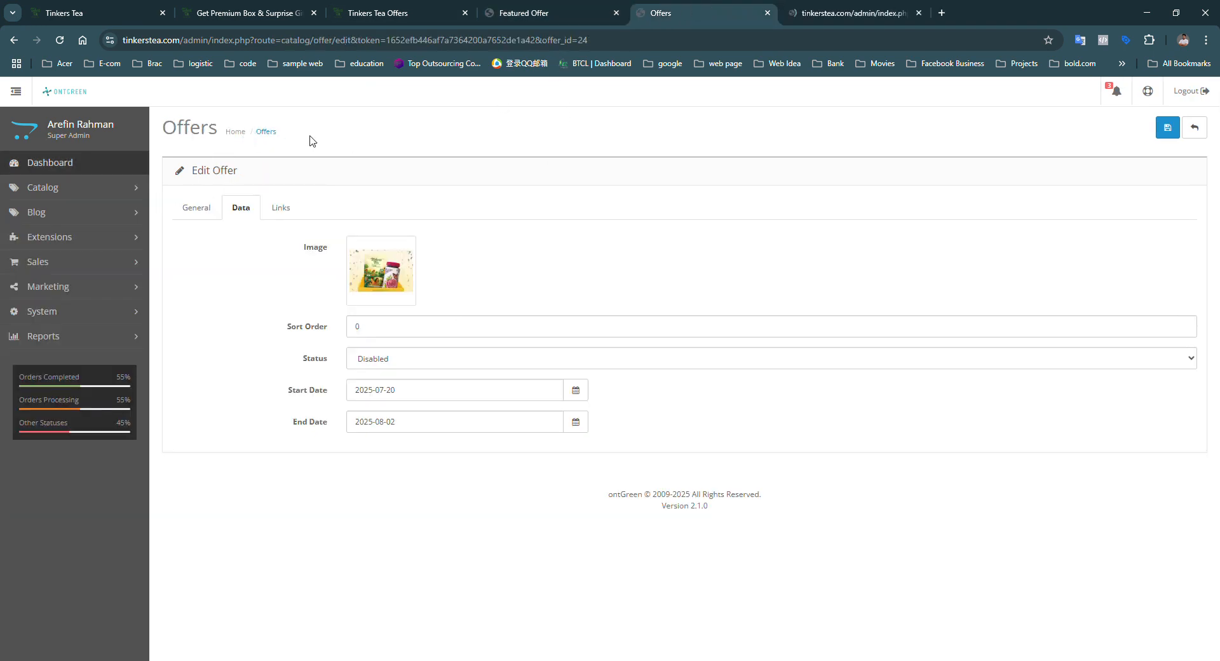
click(852, 13)
click(1178, 268)
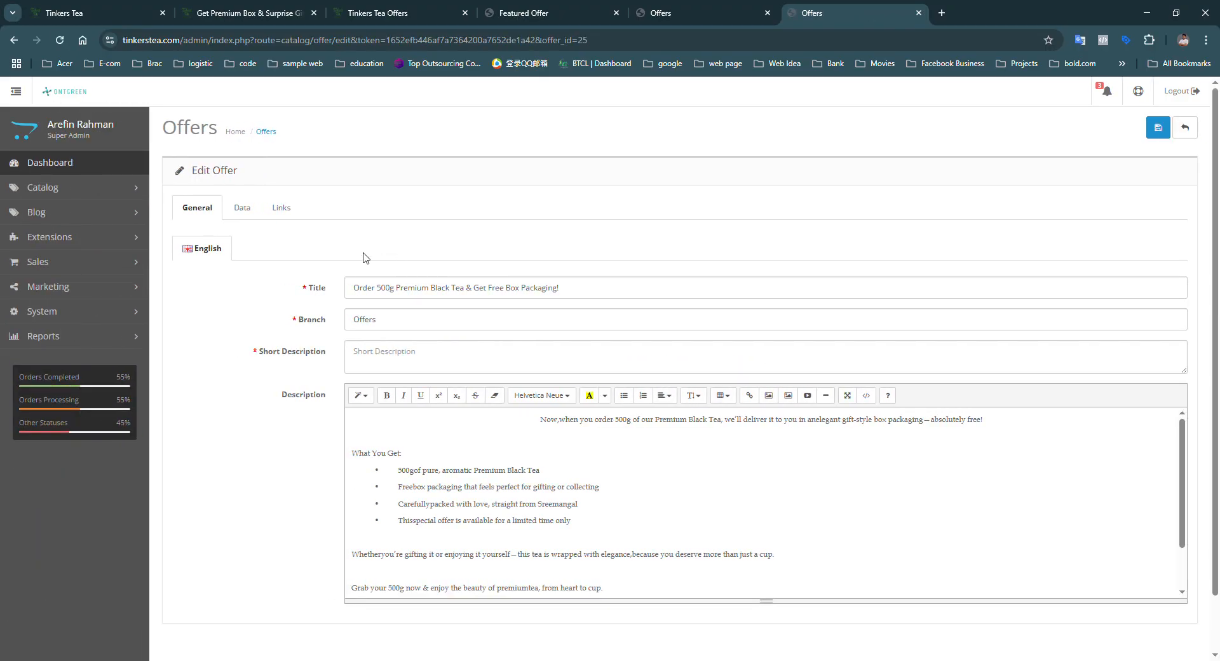
click(246, 210)
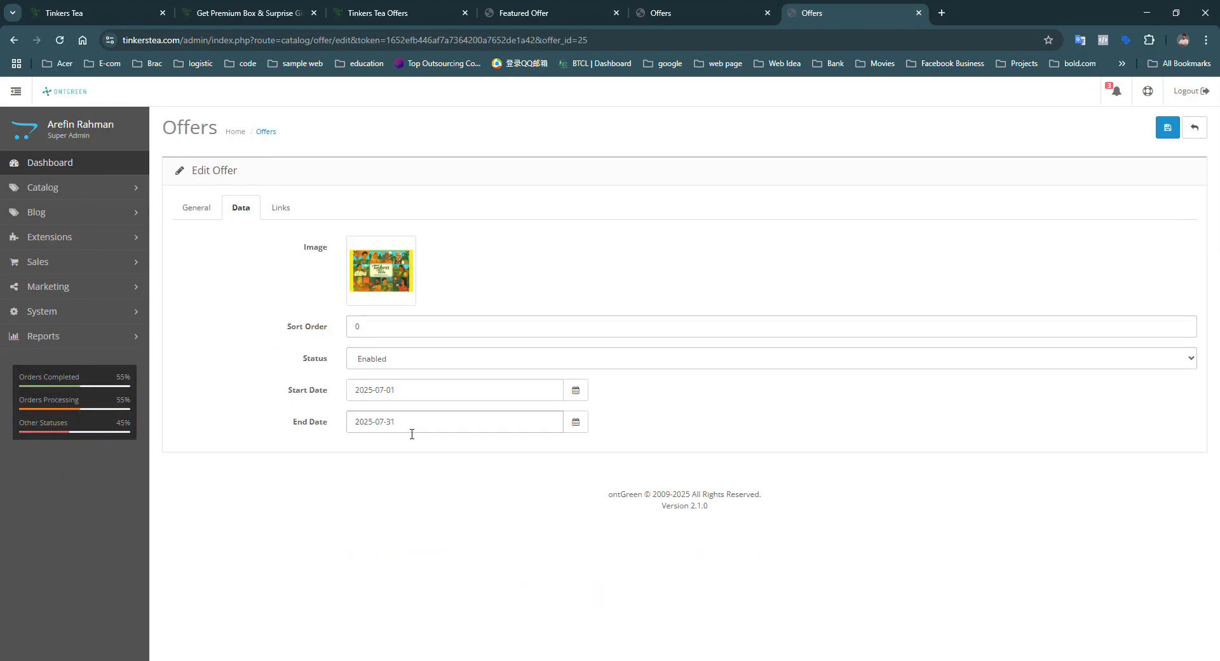
drag(794, 9, 559, 10)
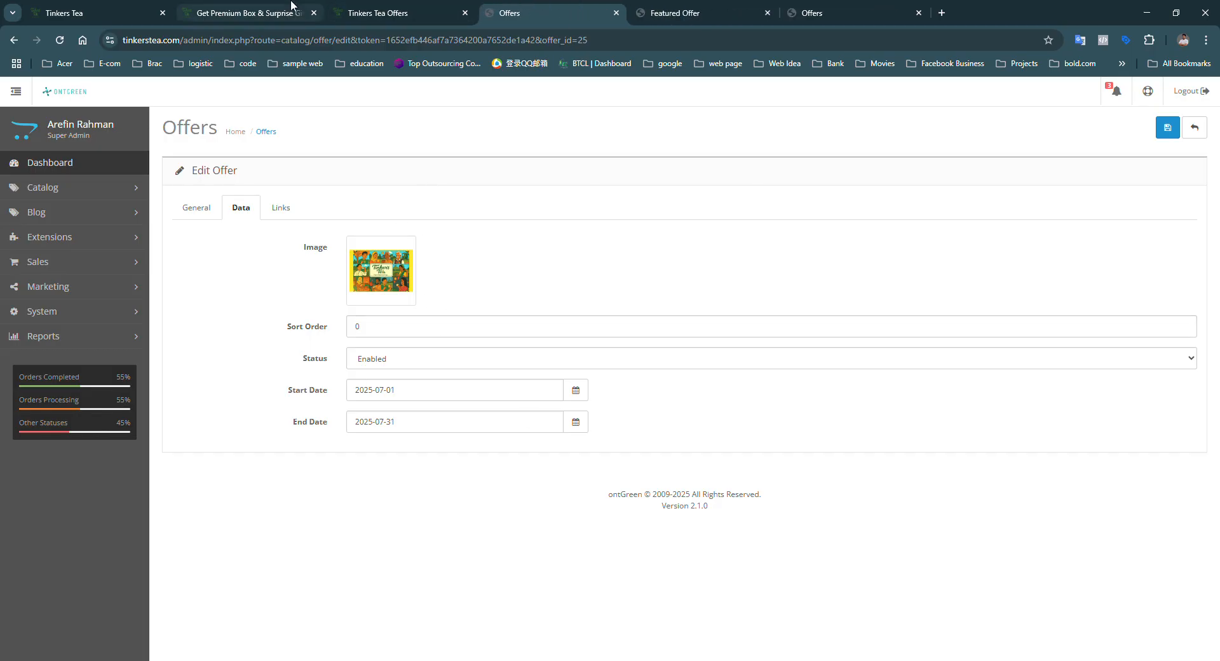
Step: Close the home page's promotional popup and compare its Offers section with the Gold Tea 500g and Offer listing pages
click(121, 10)
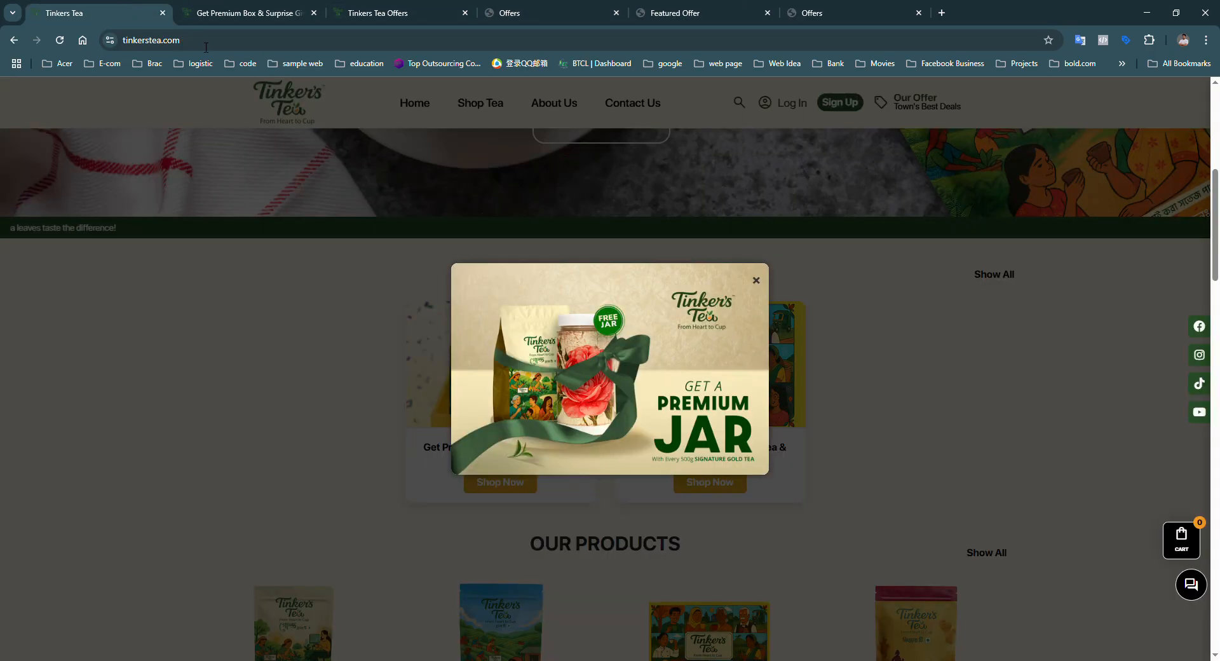
click(756, 282)
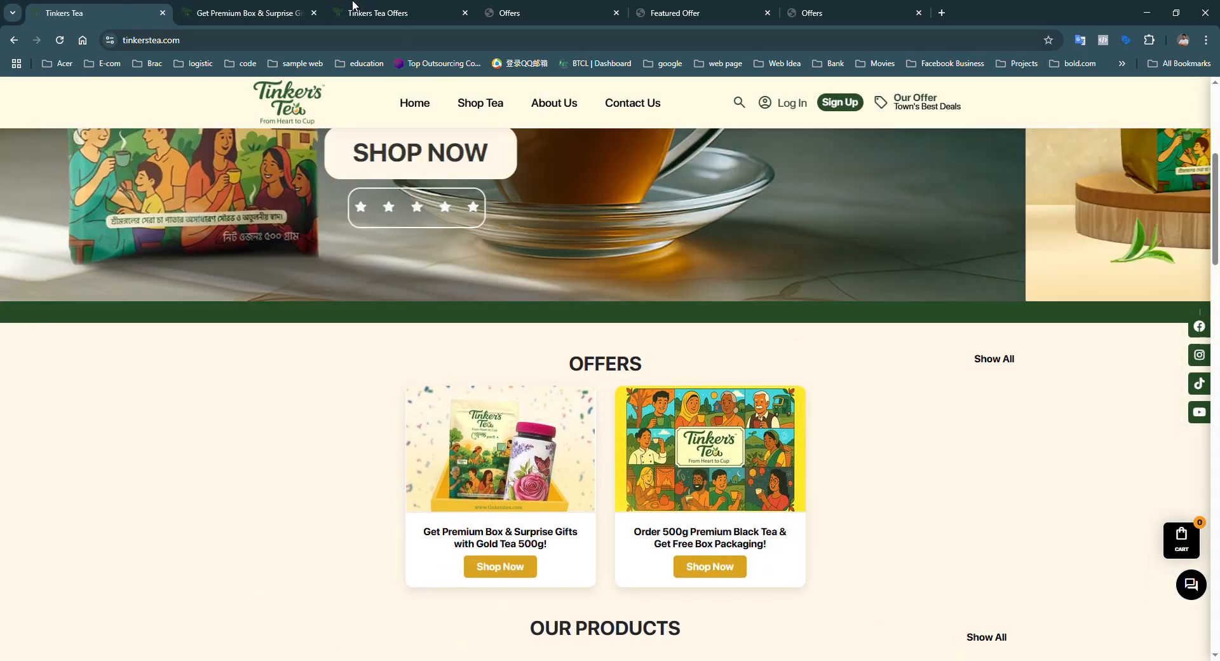
click(248, 13)
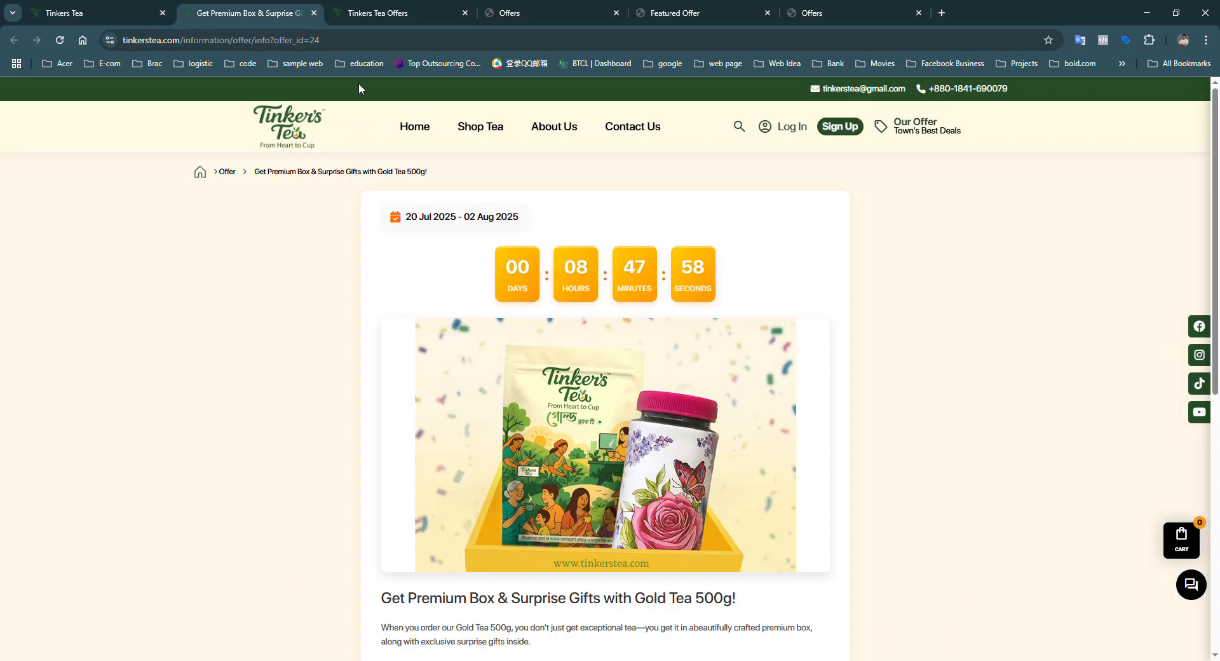
click(407, 12)
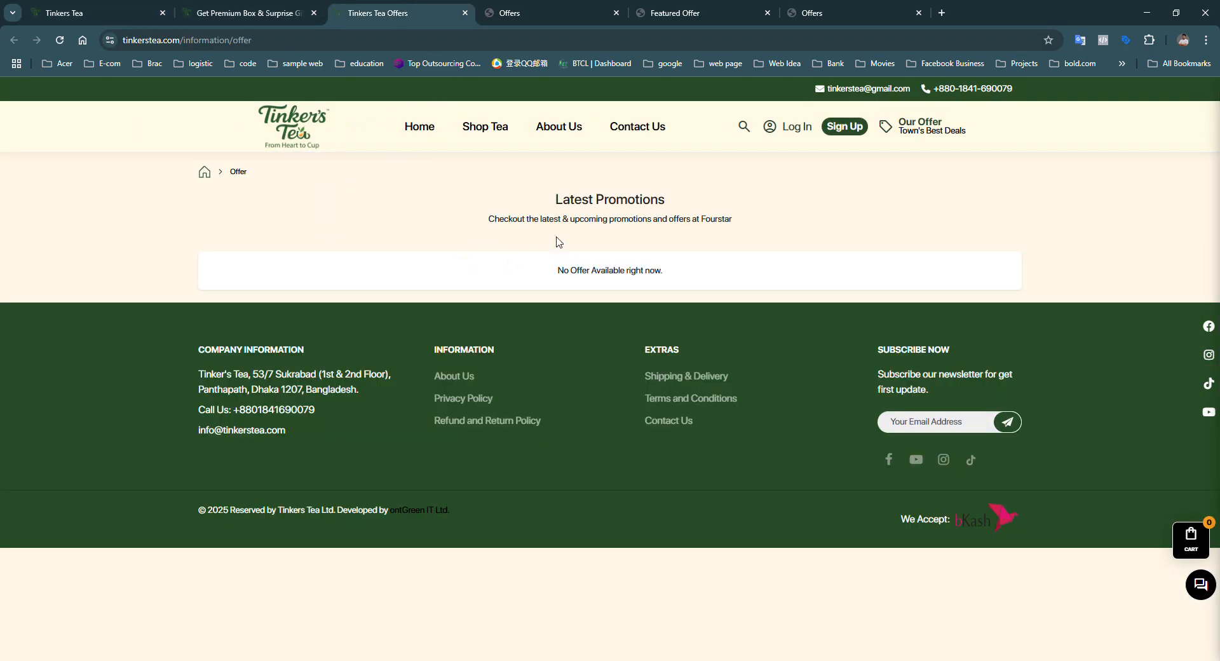
Step: Set the 500g Premium Black Tea offer's end date to 2025-08-02 in the admin and save the offer
click(545, 10)
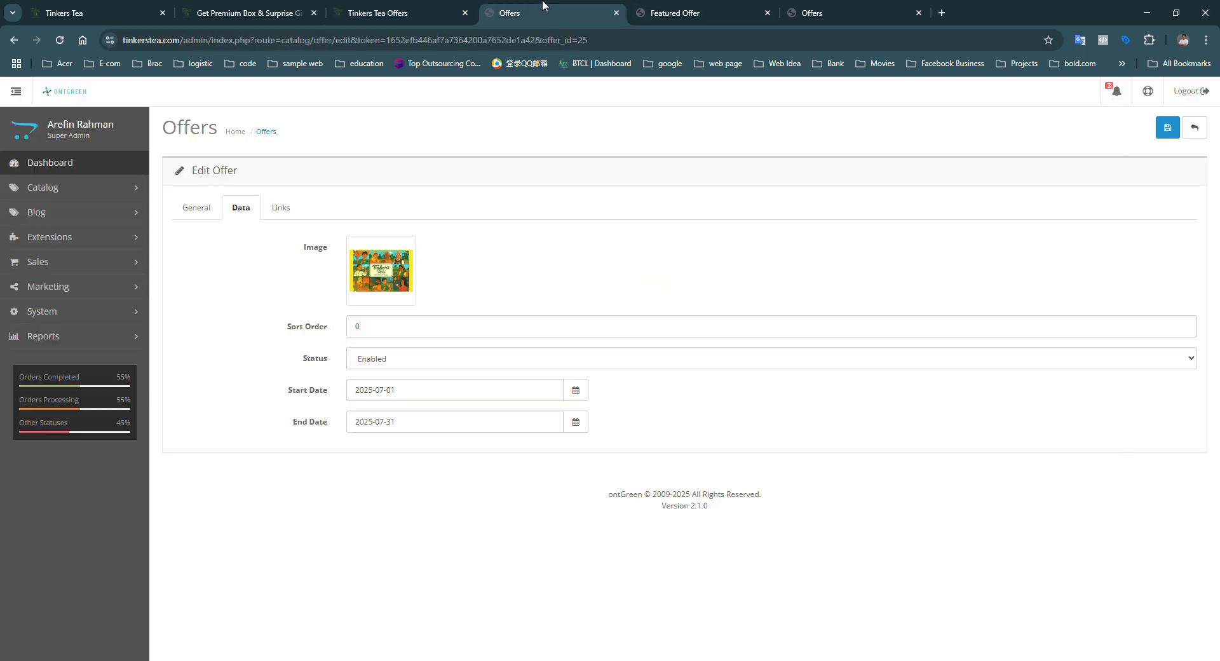
click(576, 423)
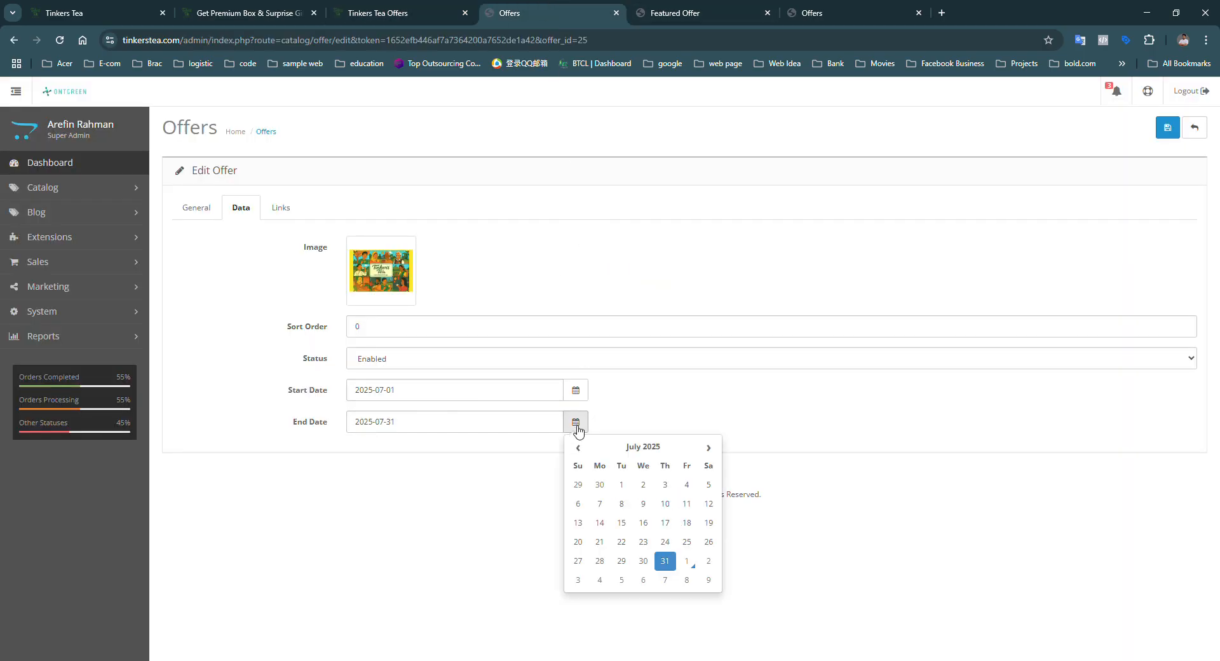
click(709, 561)
click(1168, 130)
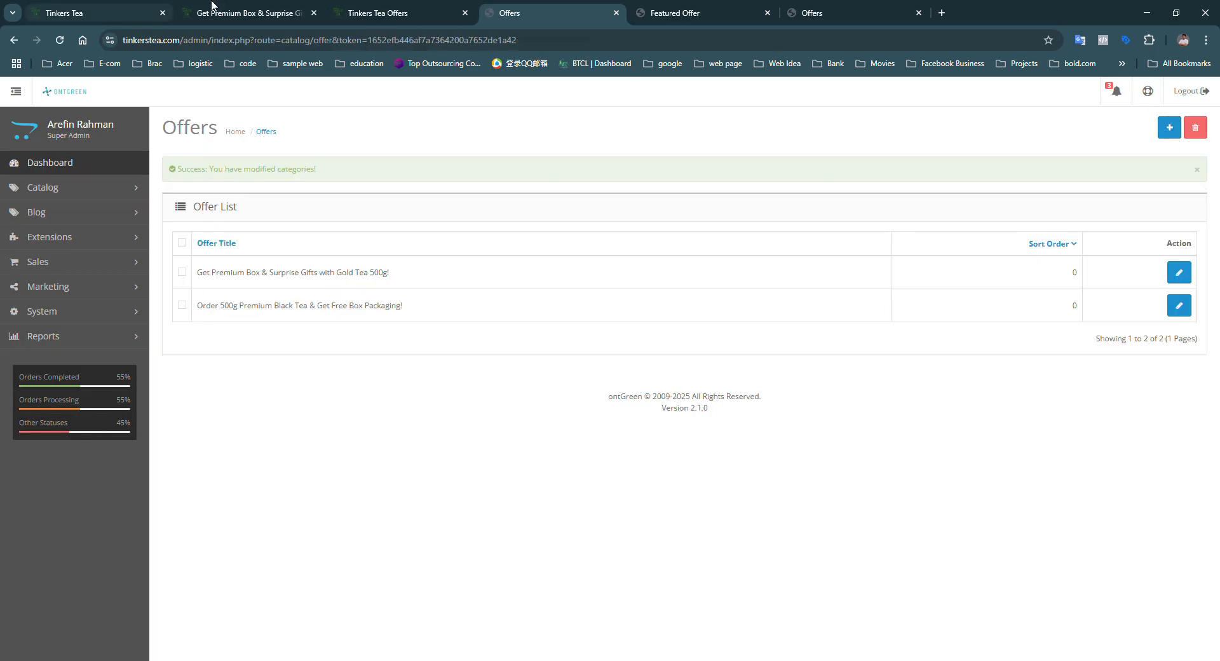
Step: Reload the storefront's Offer listing page to check which promotions it displays
click(222, 10)
click(390, 7)
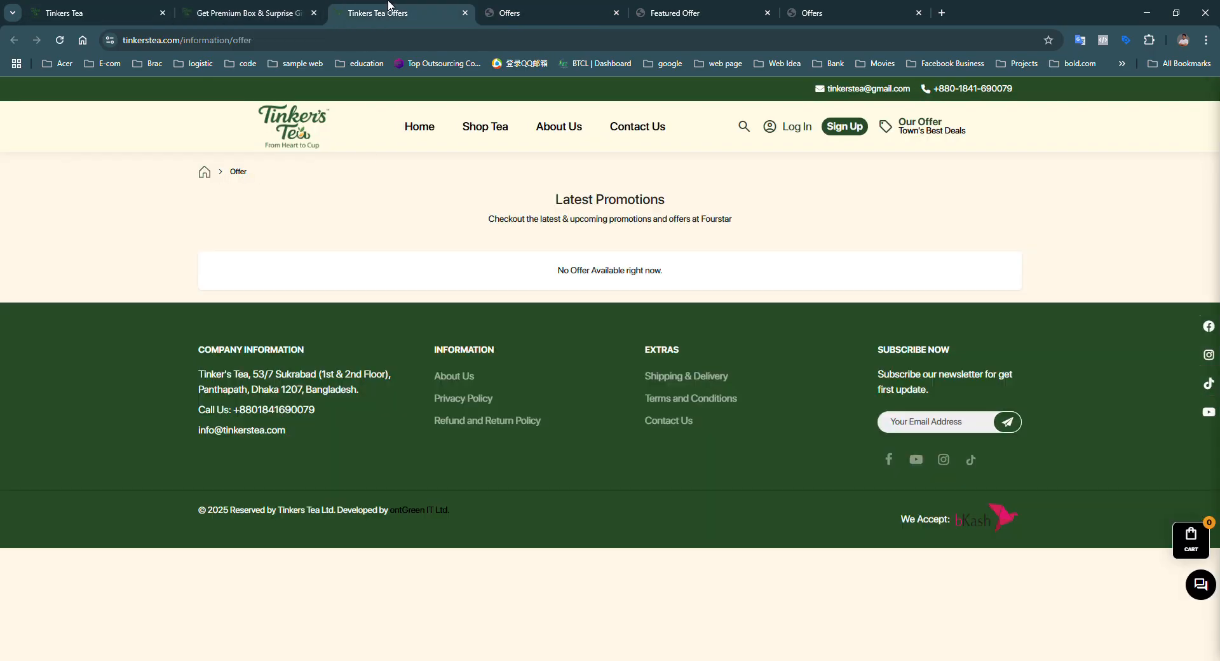
click(56, 44)
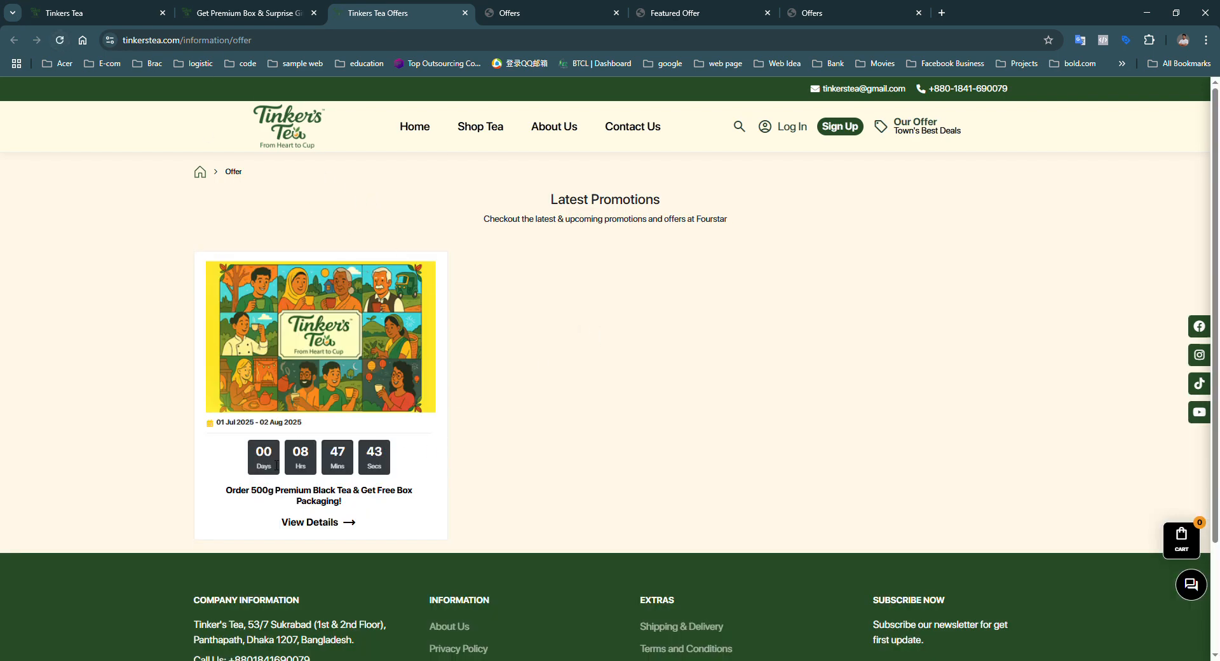
Step: Reopen the Gold Tea 500g offer from the admin's offer list and show its data settings
click(638, 9)
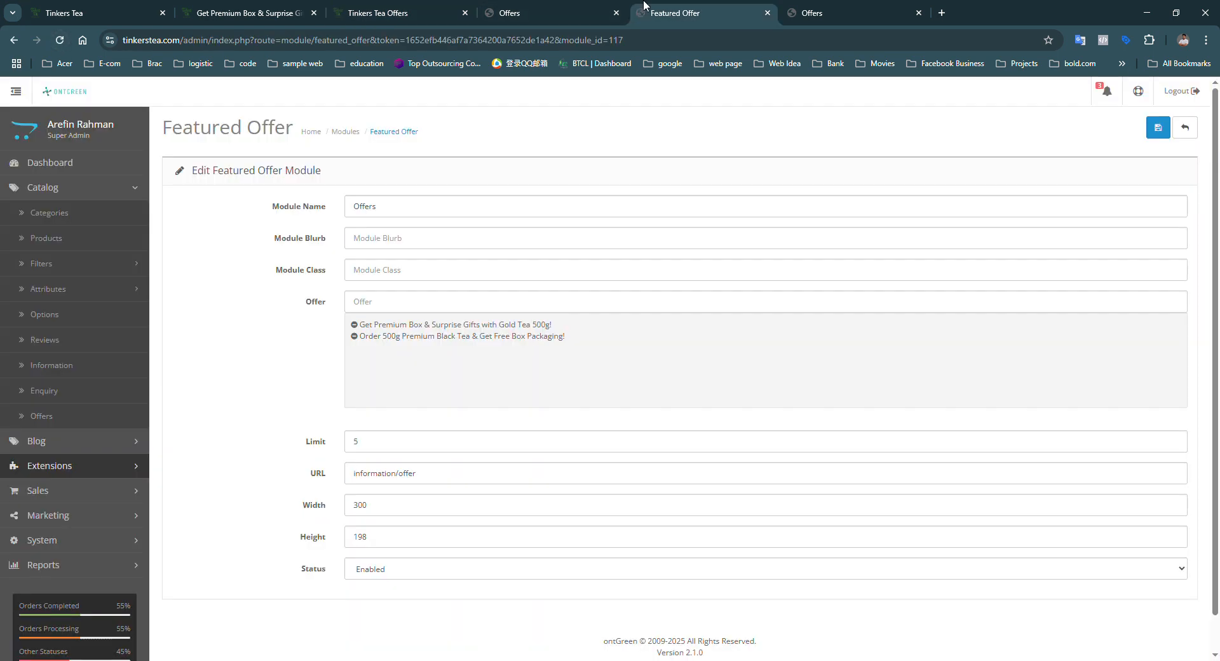
click(537, 6)
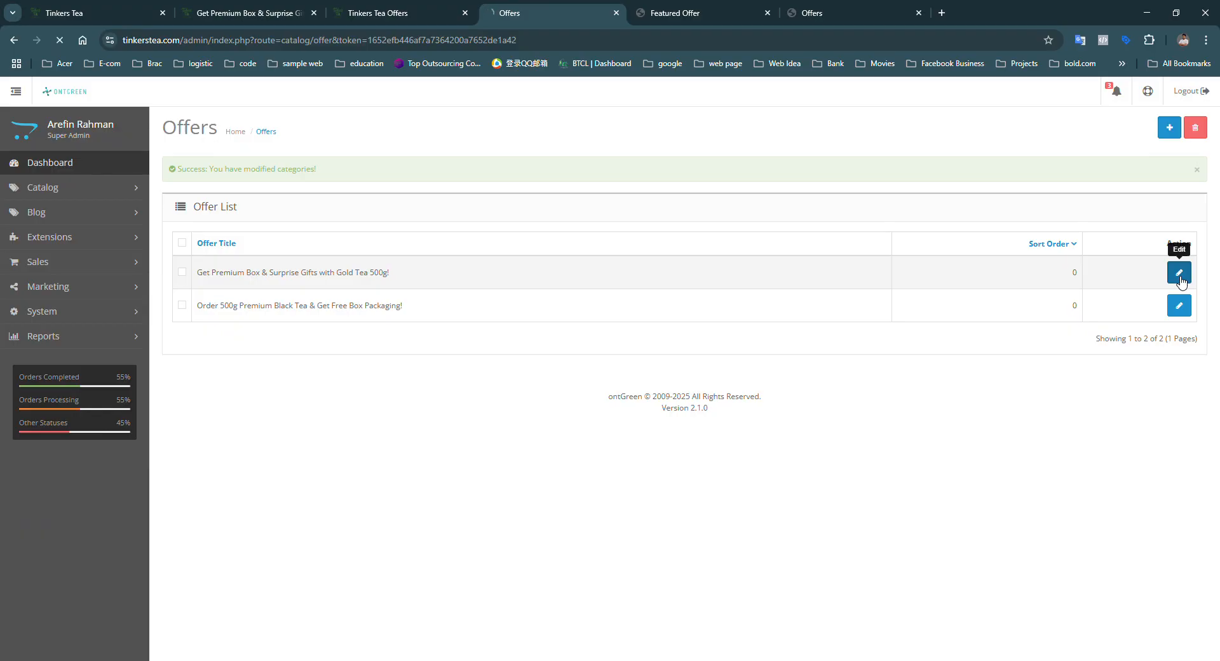
click(1179, 272)
click(245, 211)
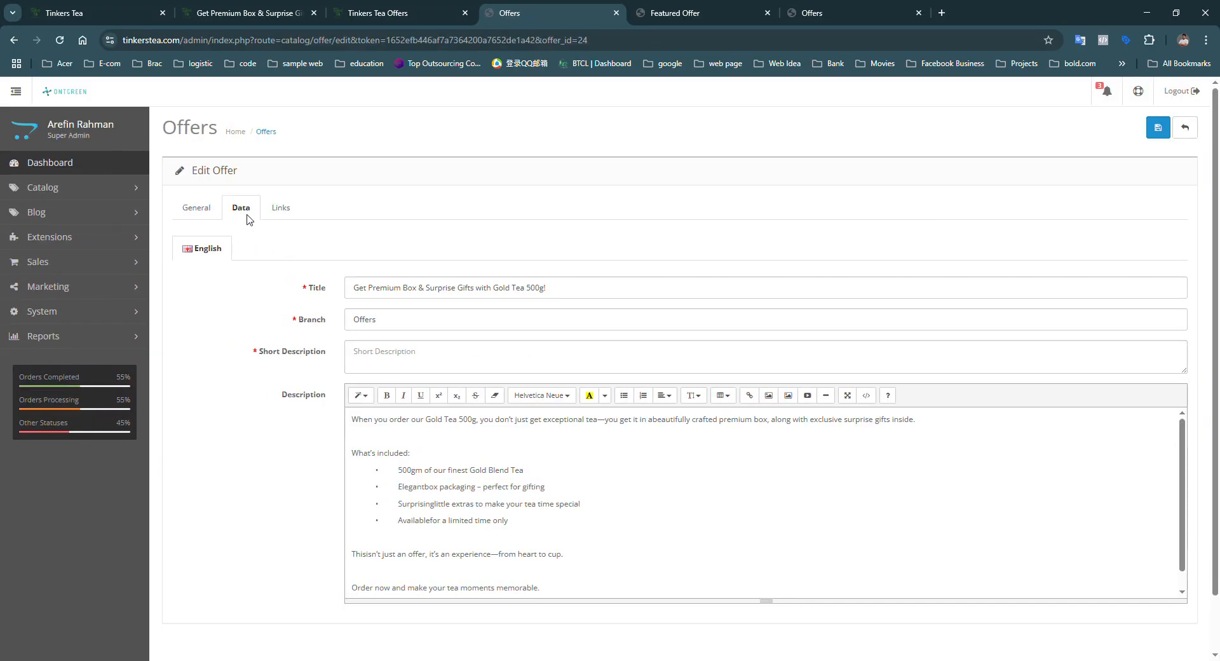
Step: Compare the home page's Offers section with the Gold Tea 500g offer's settings and the Featured Offer module's offer list
click(296, 7)
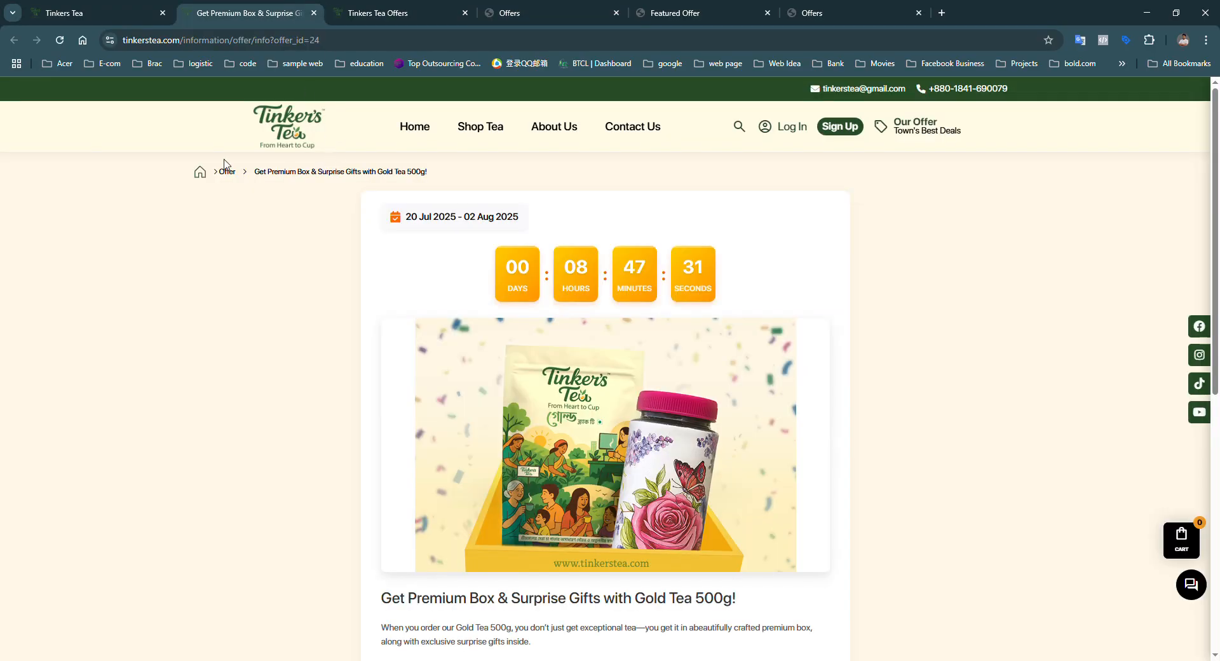
click(70, 12)
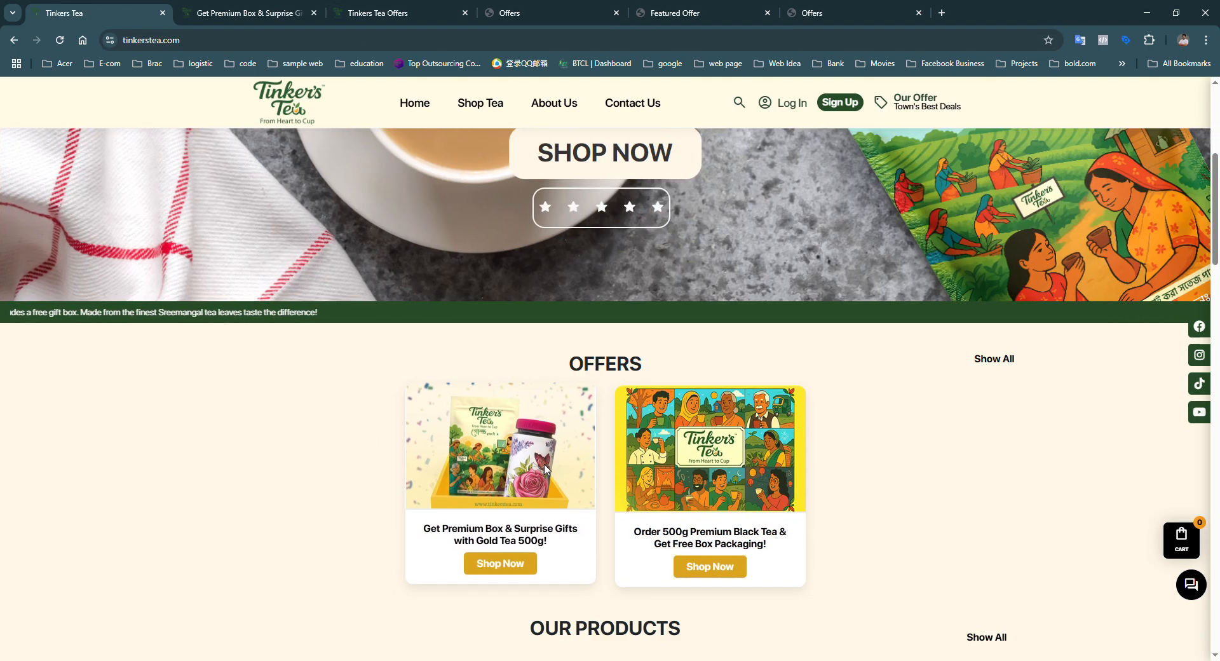
click(584, 13)
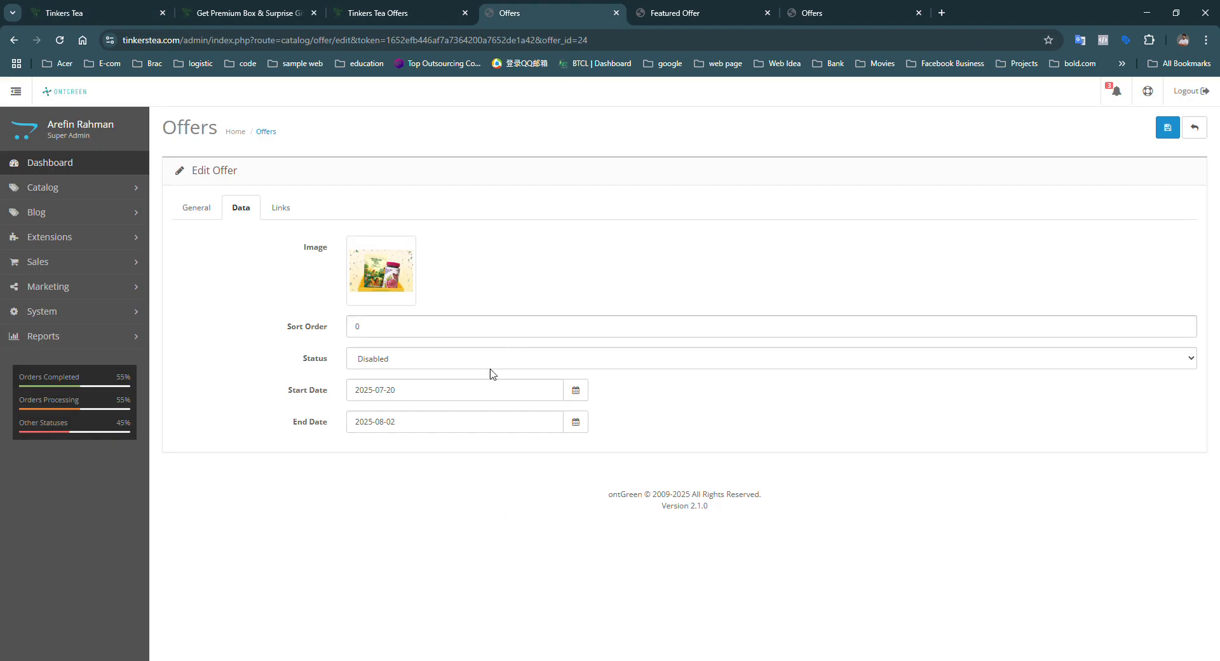
click(727, 13)
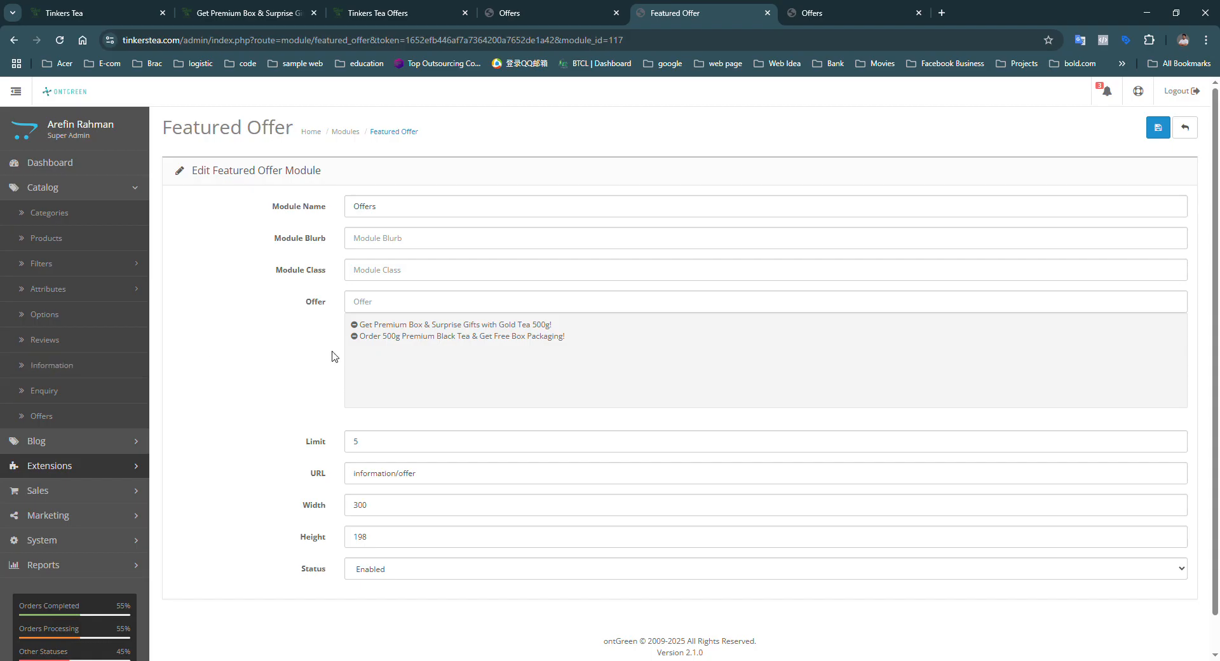
click(102, 13)
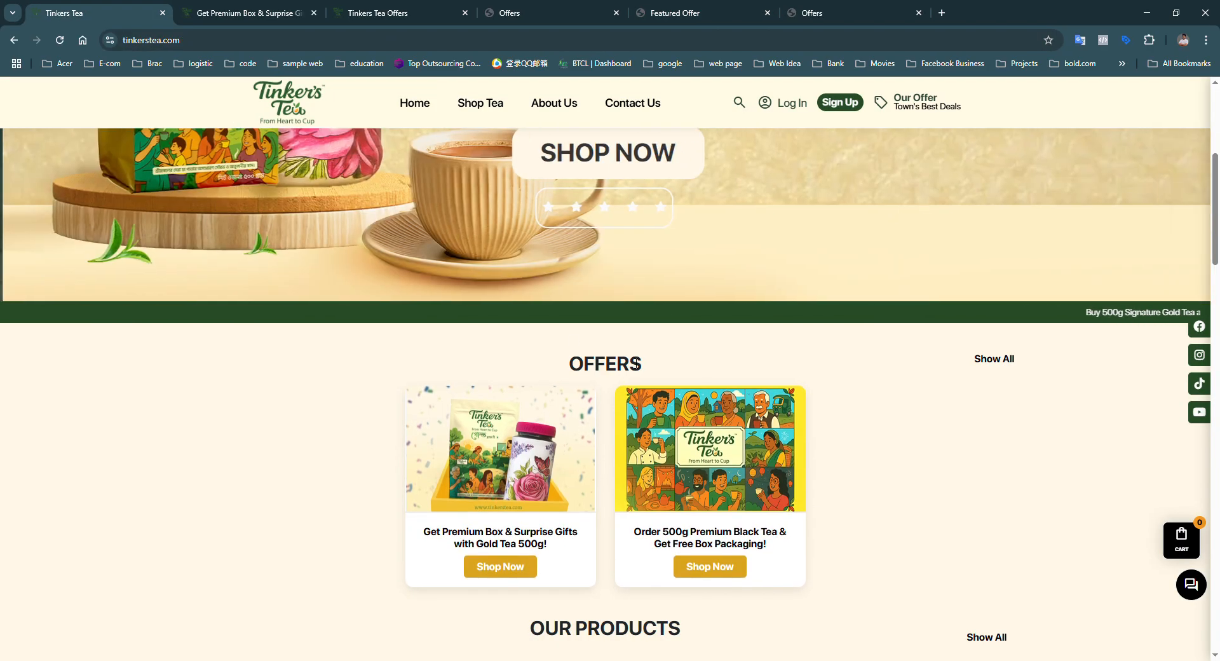
click(664, 13)
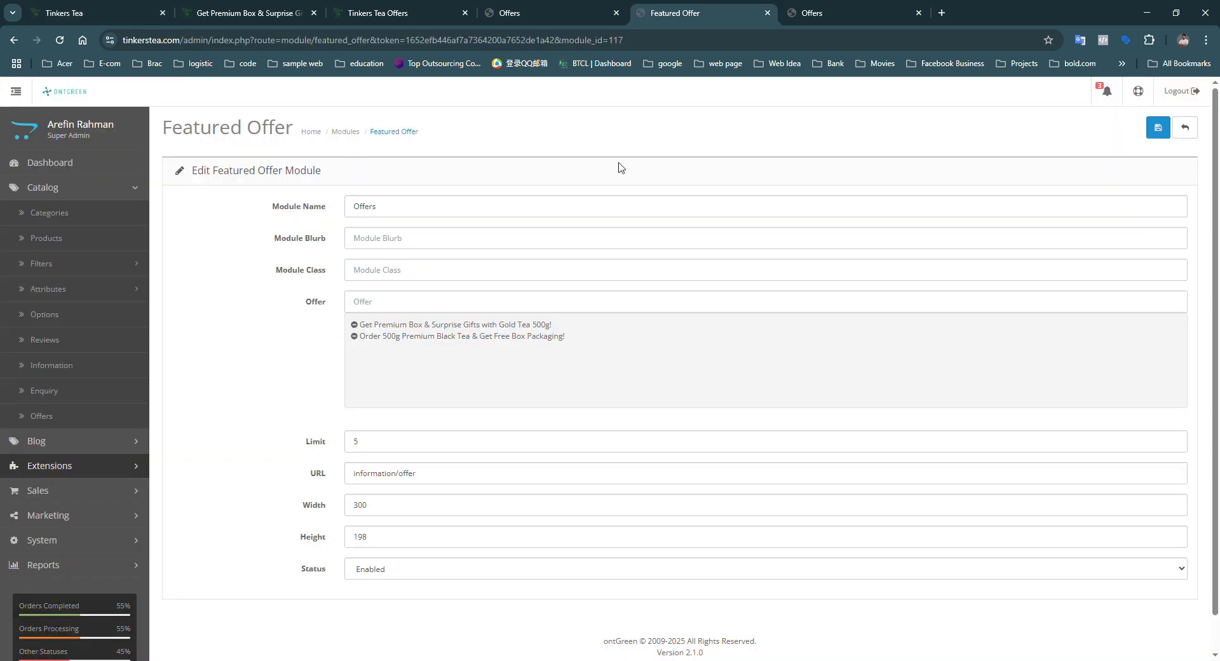
Step: Find the Featured Offer module in the admin's module list, review its settings and return to the list
click(115, 470)
click(86, 313)
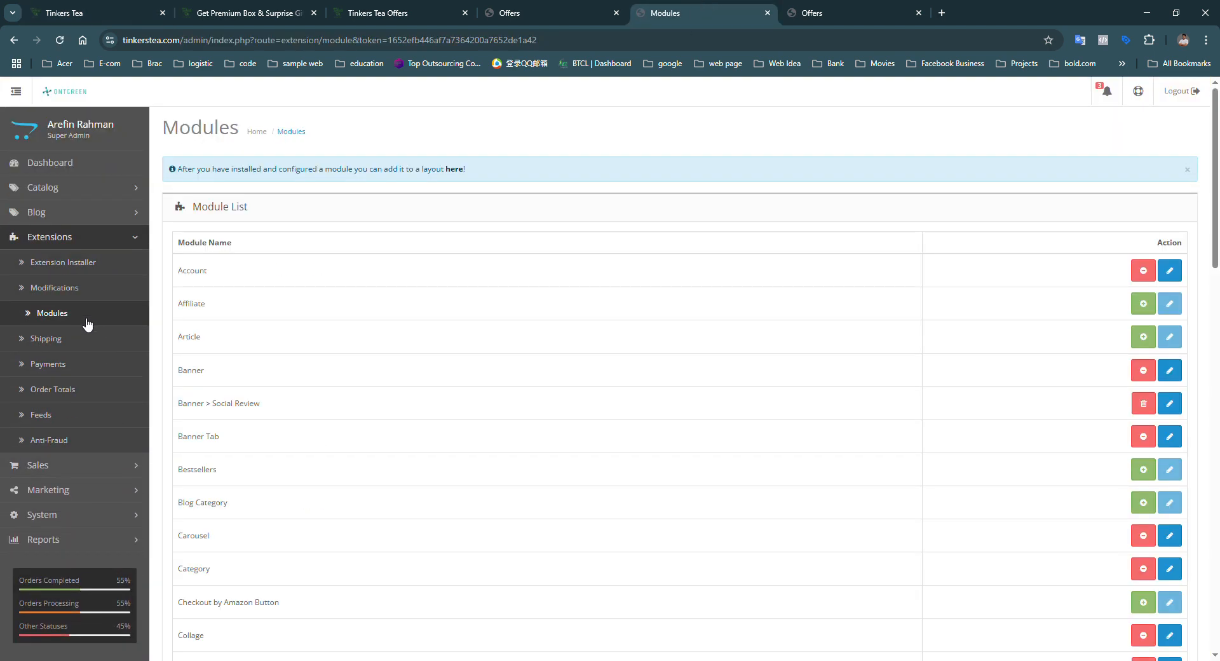
scroll(330, 505, down, 4)
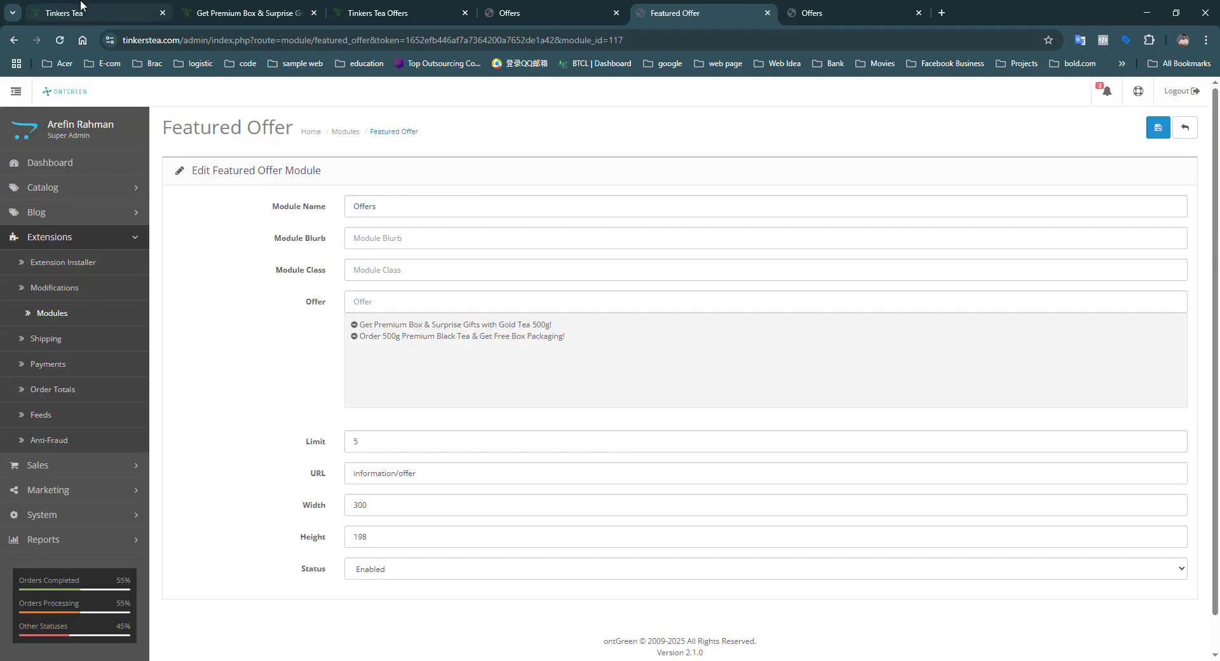
click(1185, 127)
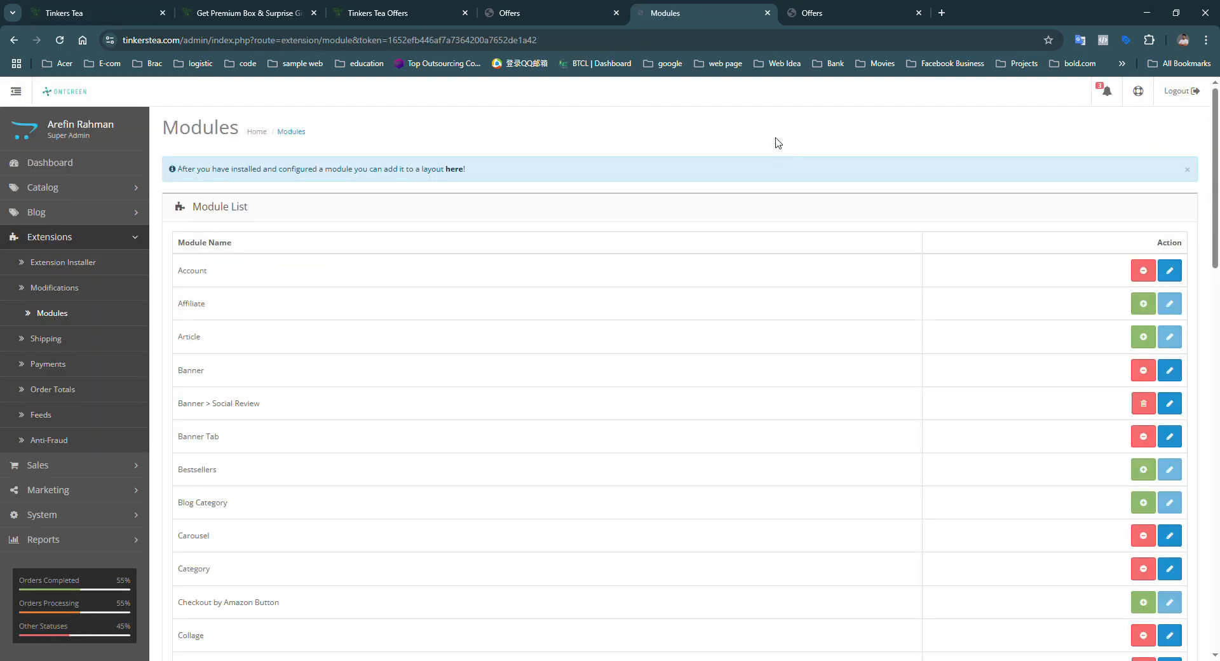
Step: Open the Gold Tea 500g offer from the catalog's offer list, review its status and dates, save it and dismiss the notice
click(832, 13)
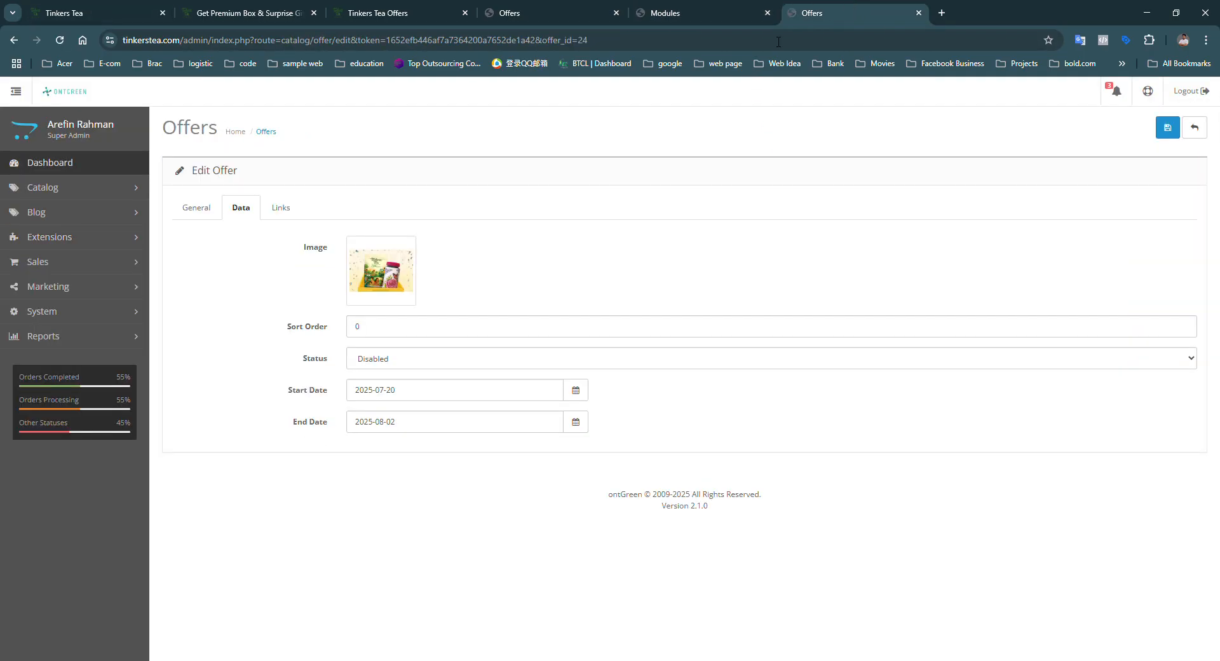
click(60, 198)
click(70, 418)
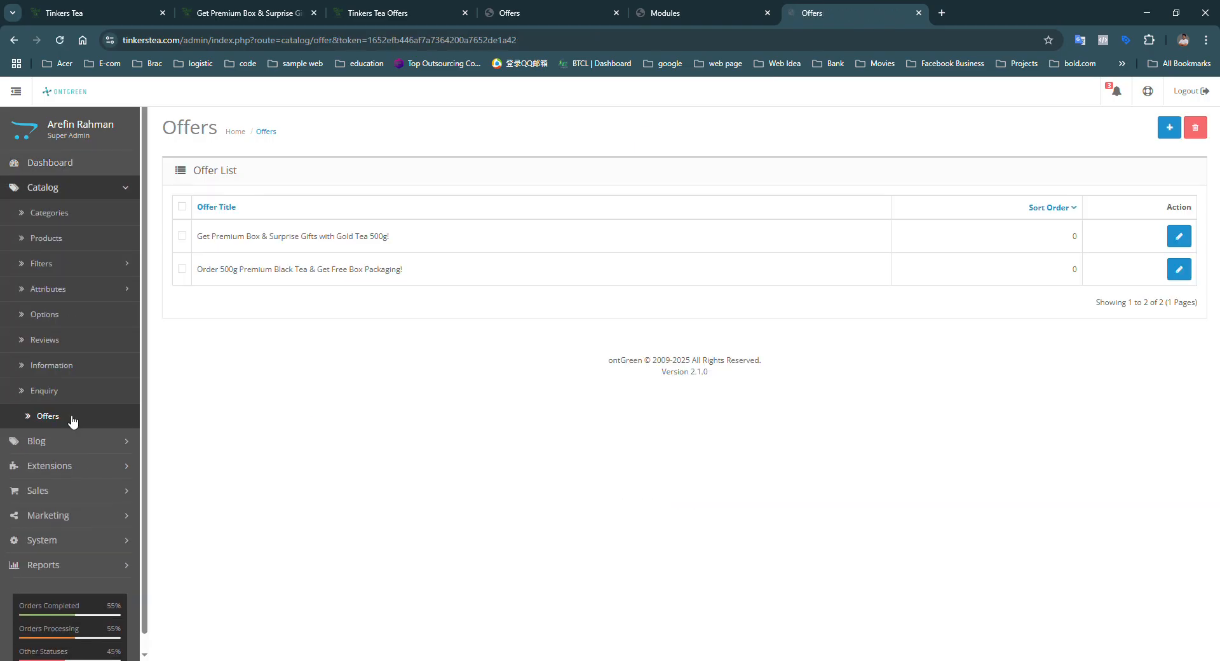
click(1180, 236)
click(252, 212)
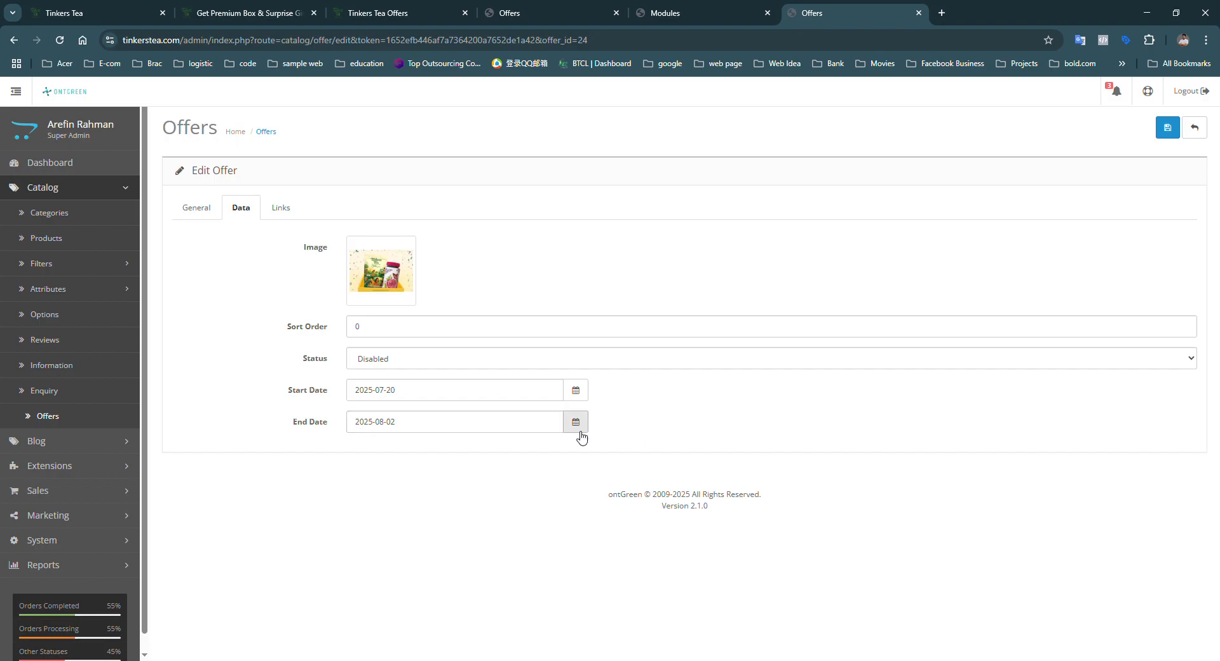
click(457, 386)
click(1167, 127)
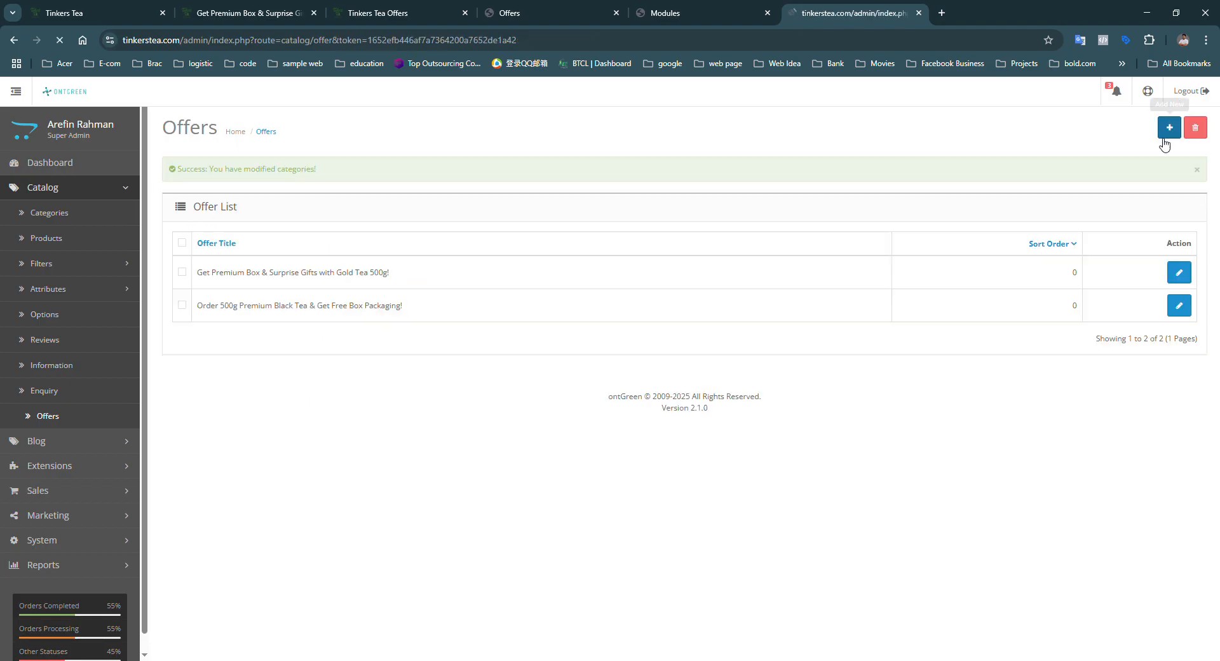
click(1198, 172)
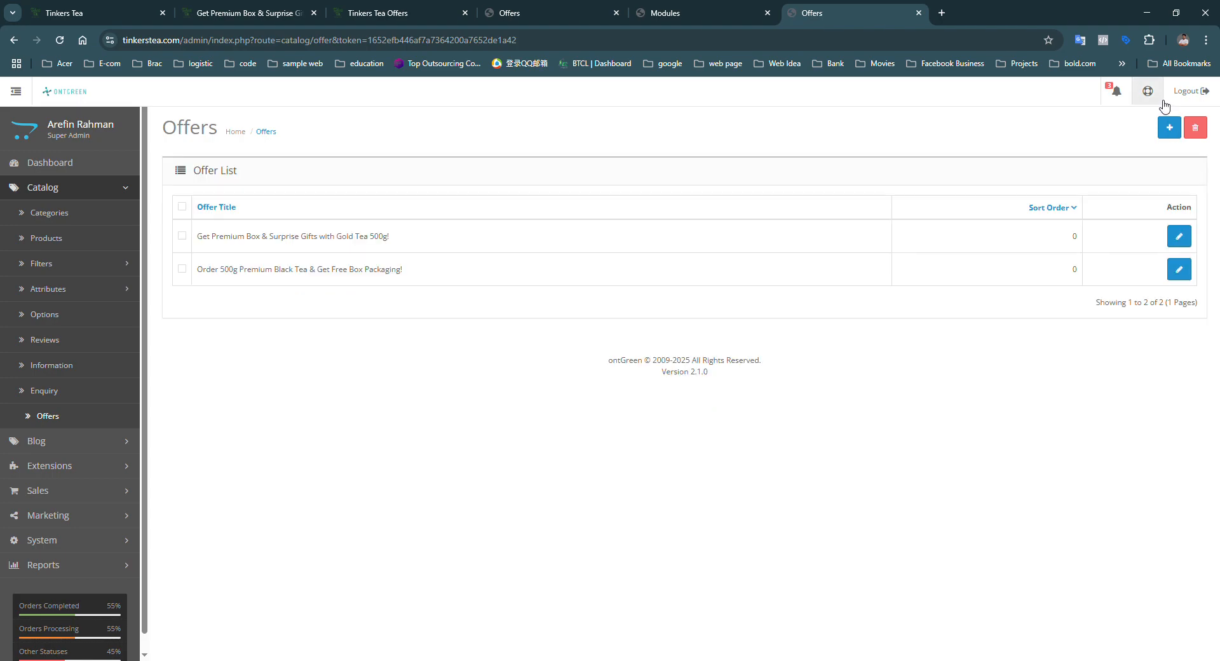